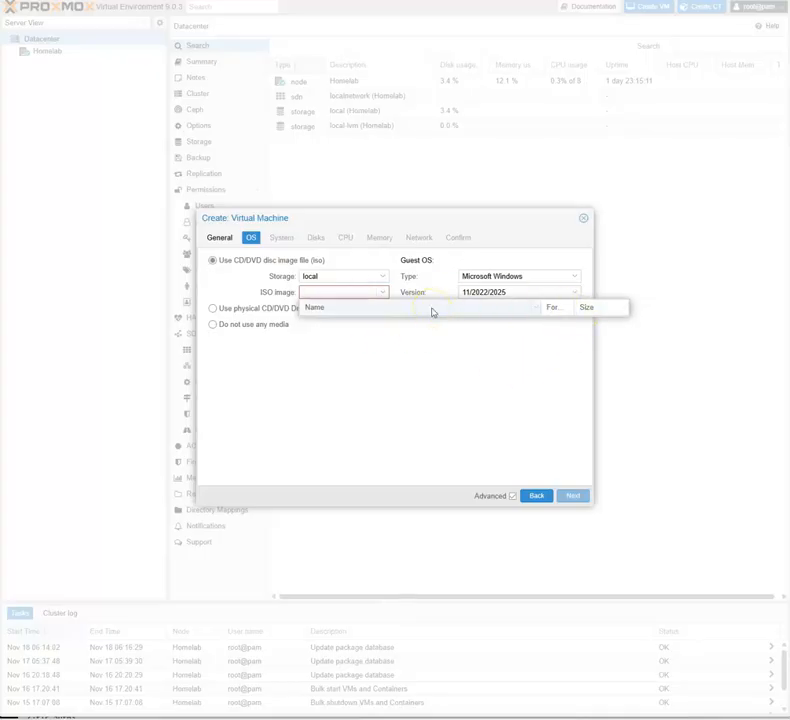
Step: Review the new virtual machine's general settings, including the resource pool choices and VM ID
left_click(408, 365)
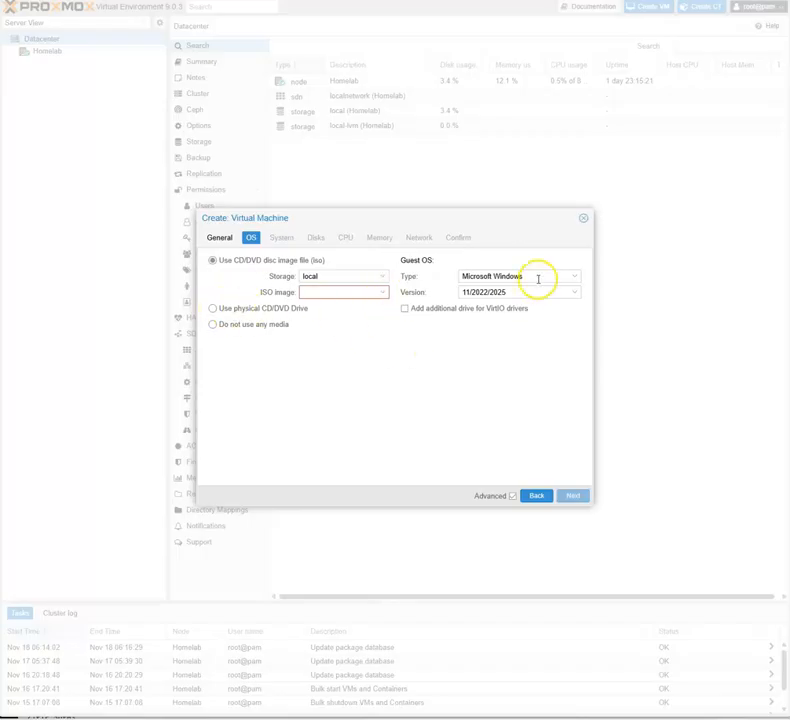
left_click(221, 239)
left_click(510, 262)
left_click(581, 260)
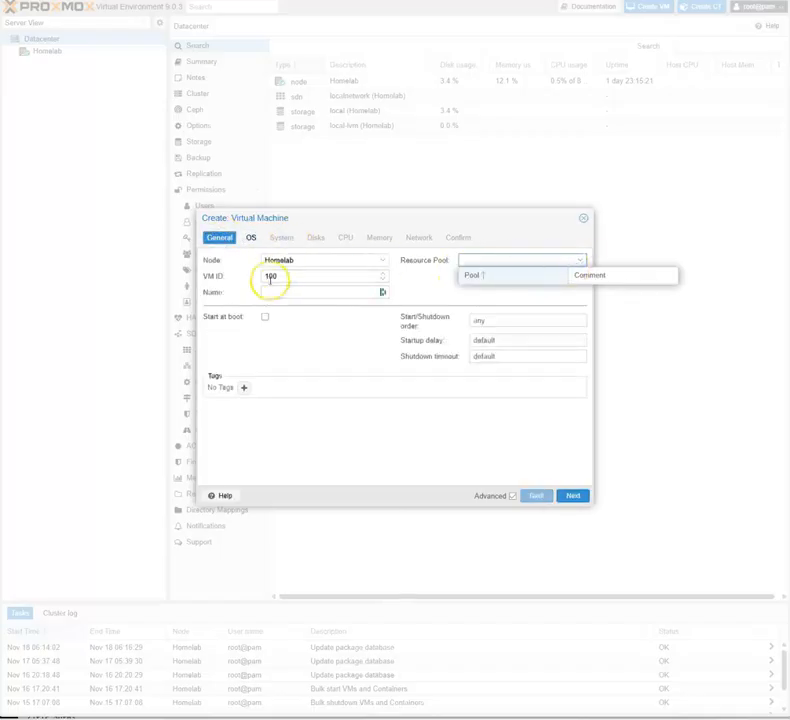
left_click(306, 275)
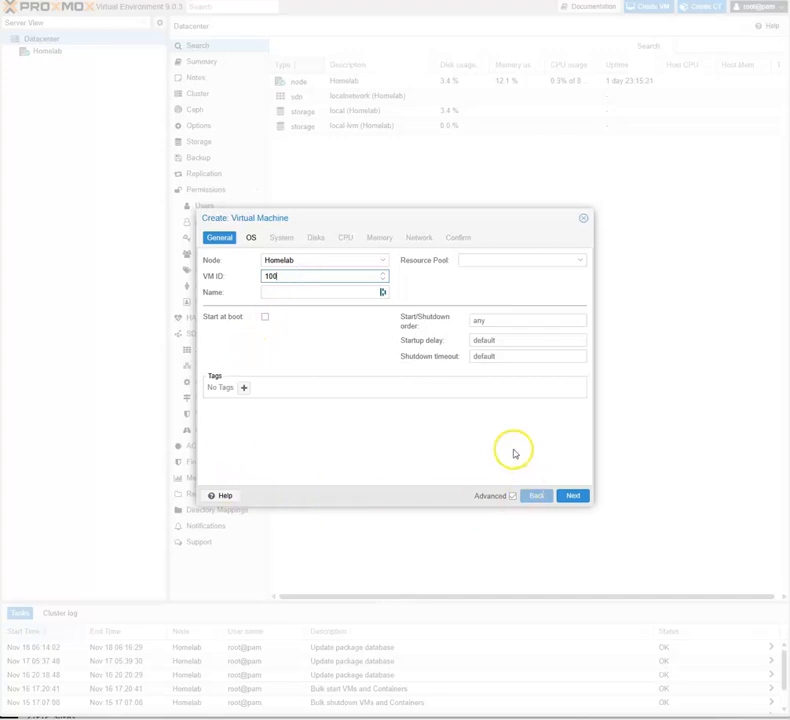
left_click(253, 238)
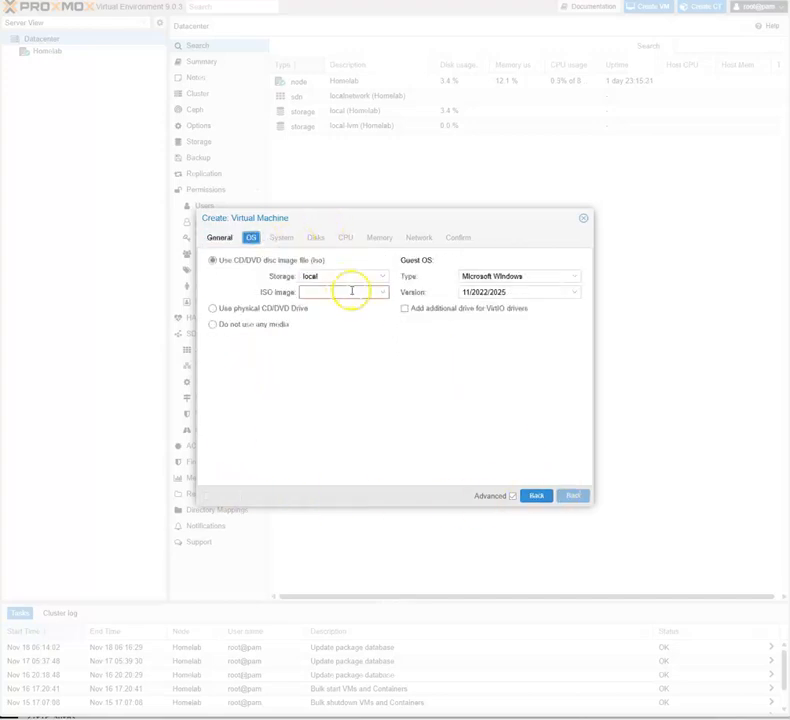
Step: Keep Microsoft Windows as the guest OS type and check the ISO images available on local storage
left_click(499, 278)
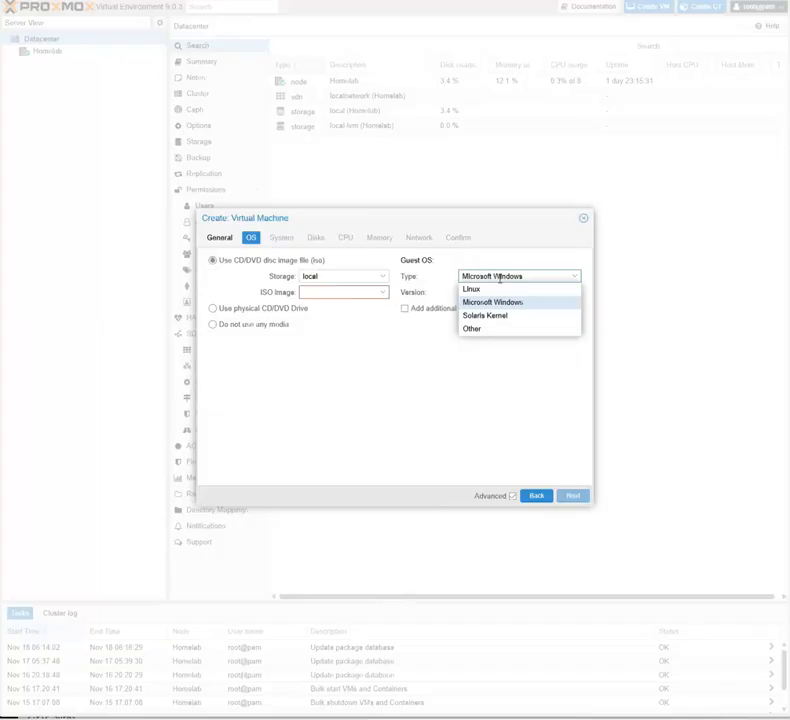
left_click(492, 302)
left_click(385, 293)
left_click(326, 310)
left_click(537, 309)
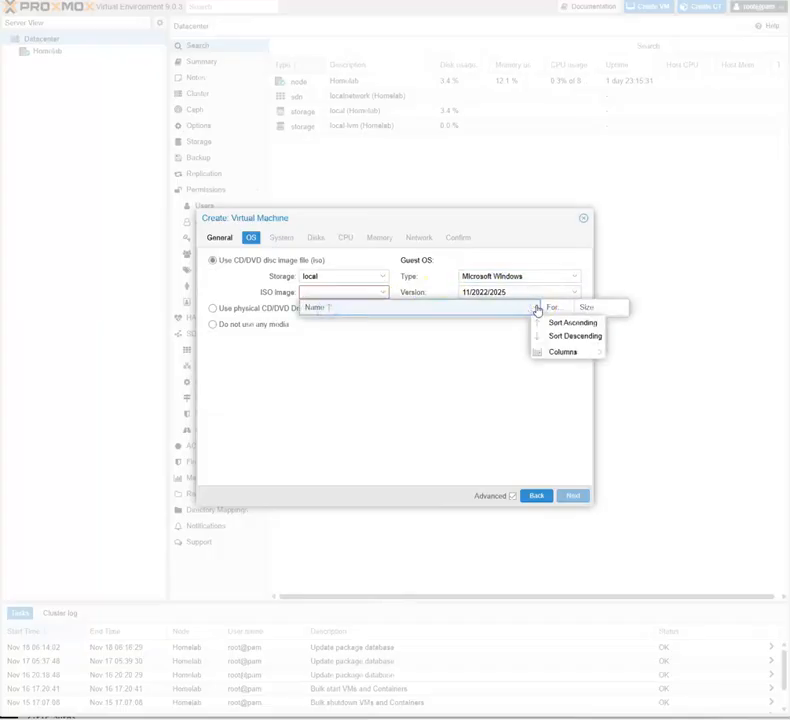
left_click(601, 282)
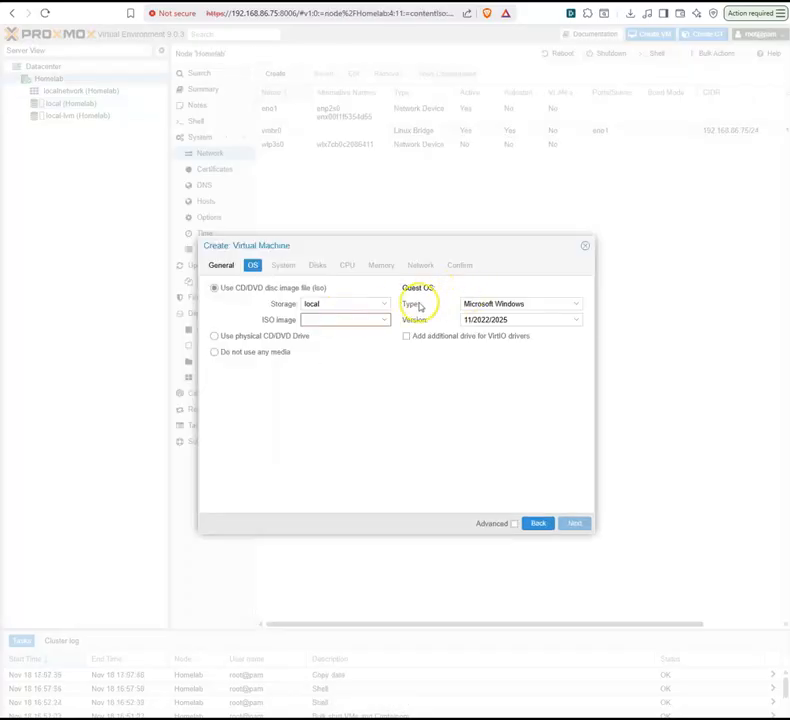
Step: Choose the Windows x64FRE_en-us.iso image from local storage as the installation media and proceed to the system settings
left_click(349, 319)
left_click(367, 351)
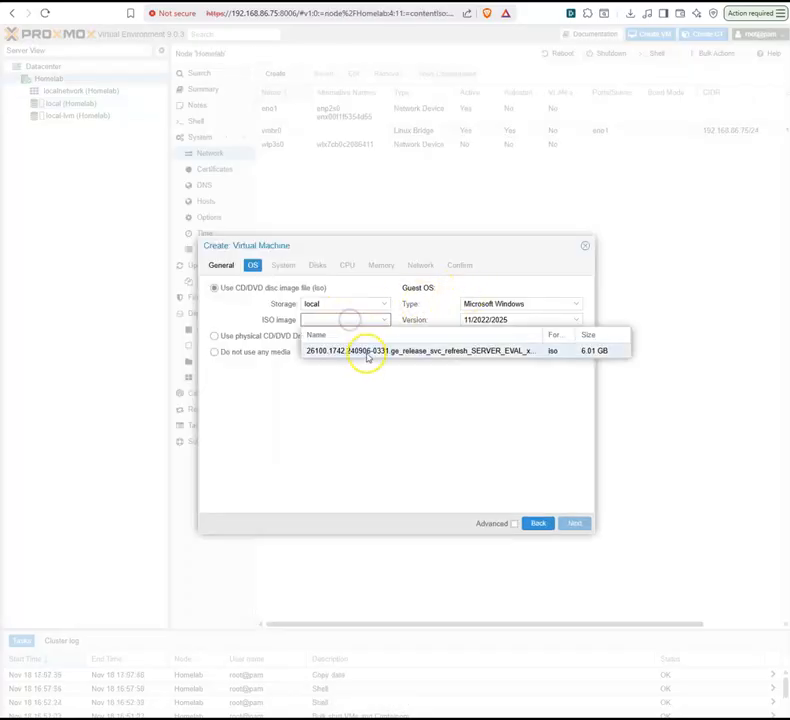
left_click(277, 266)
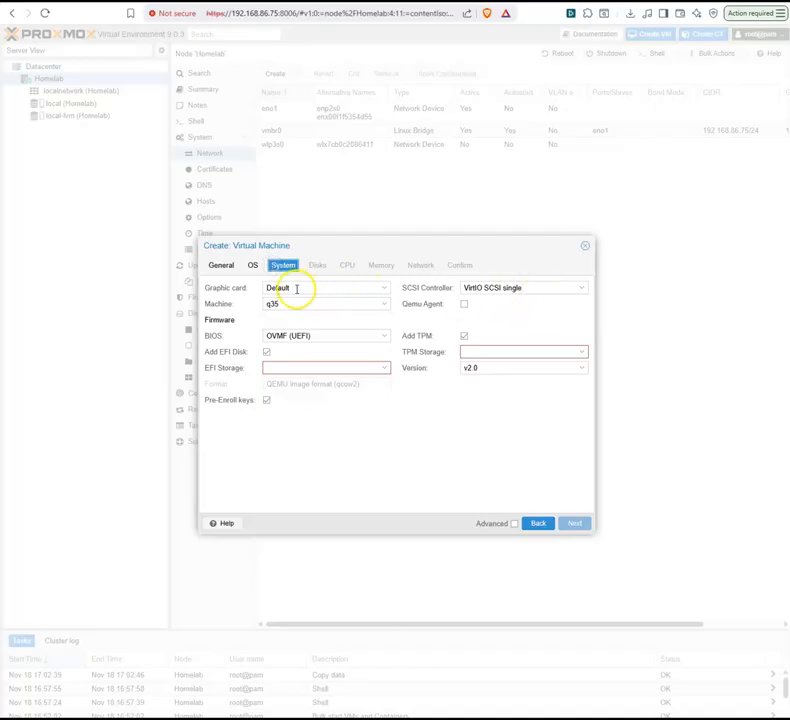
Step: Review the graphic card, machine type and SCSI controller options of the virtual machine
left_click(312, 288)
left_click(316, 288)
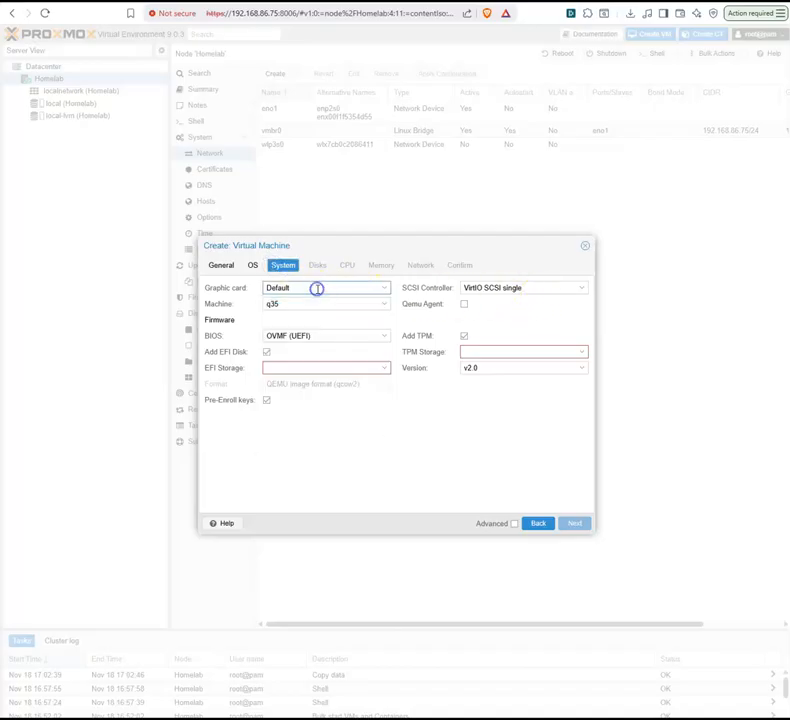
left_click(297, 304)
left_click(298, 305)
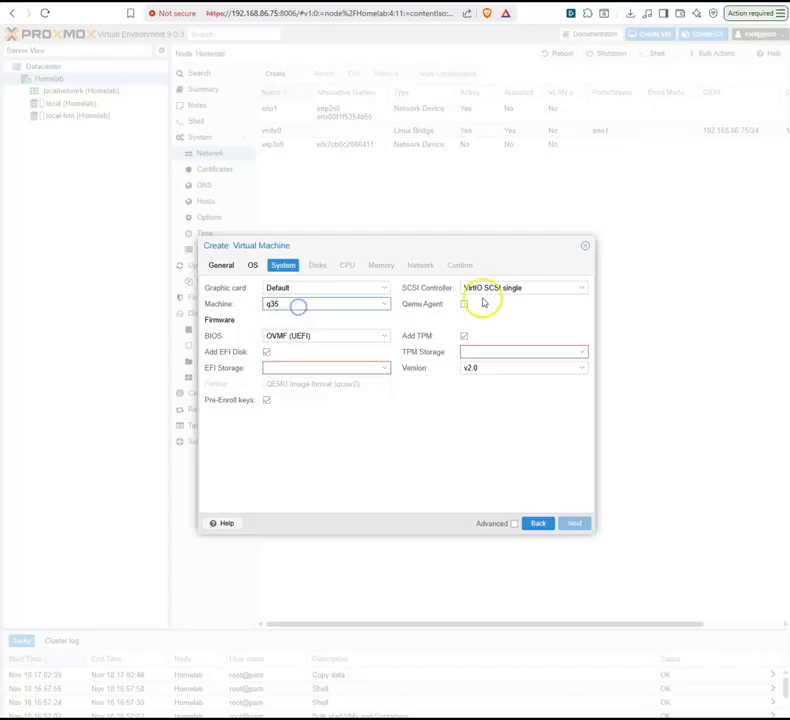
left_click(494, 287)
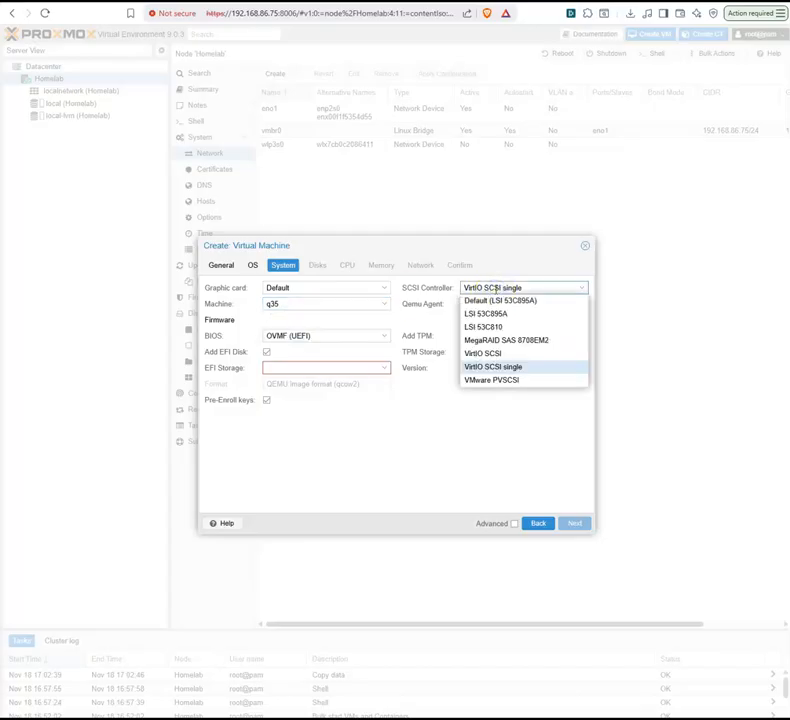
double_click(494, 287)
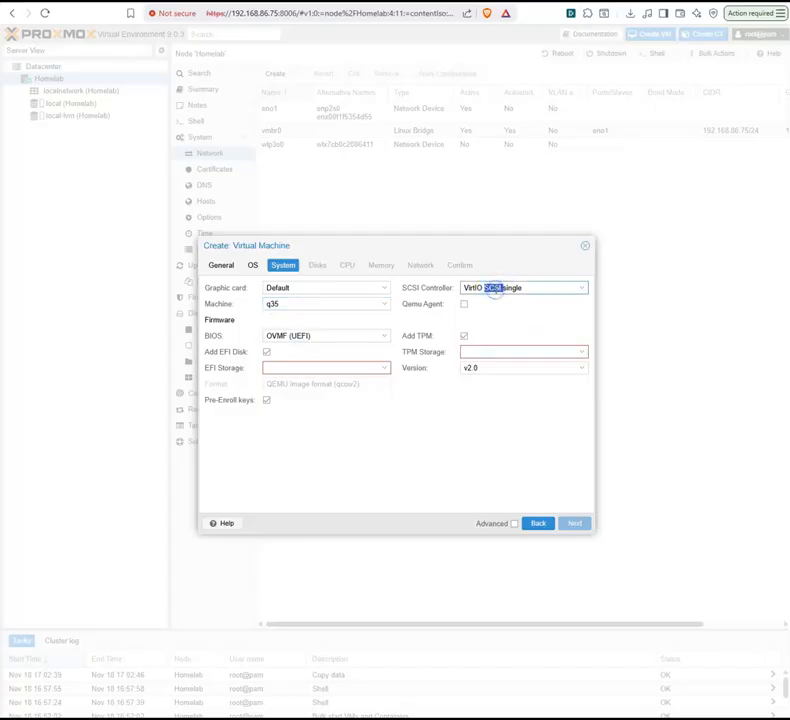
left_click(495, 287)
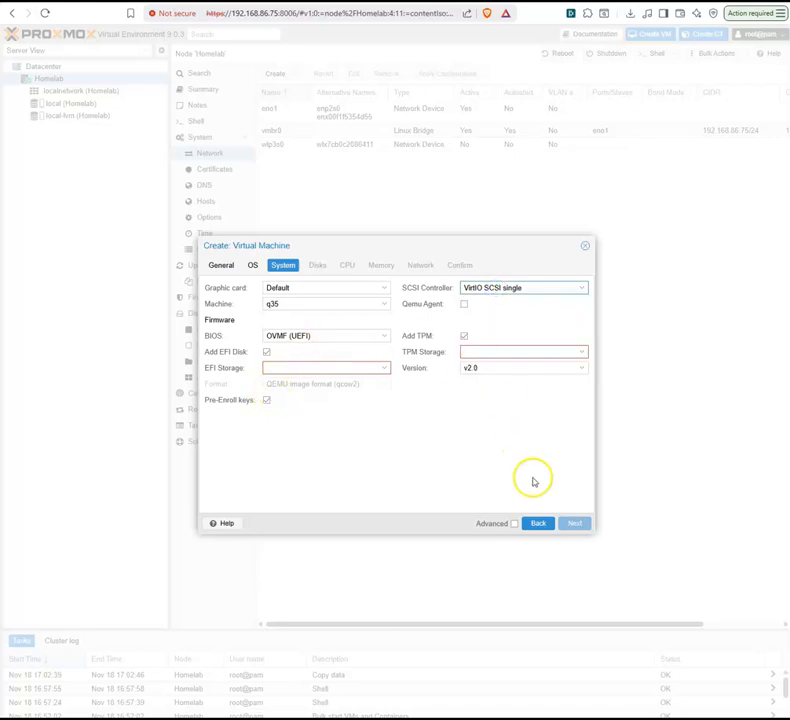
Step: Set both the TPM storage and the EFI storage to local-lvm and continue to the disk settings
left_click(467, 351)
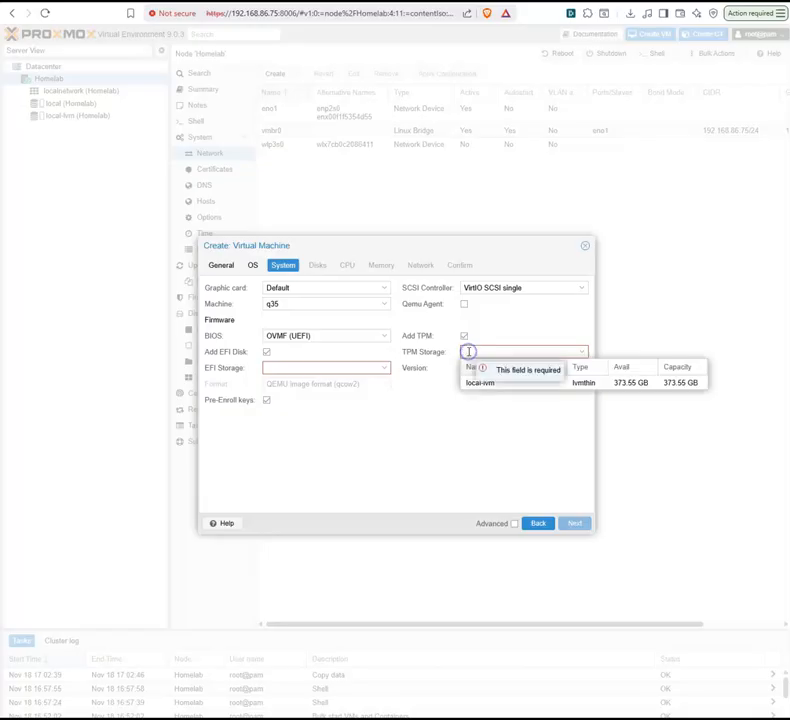
left_click(602, 386)
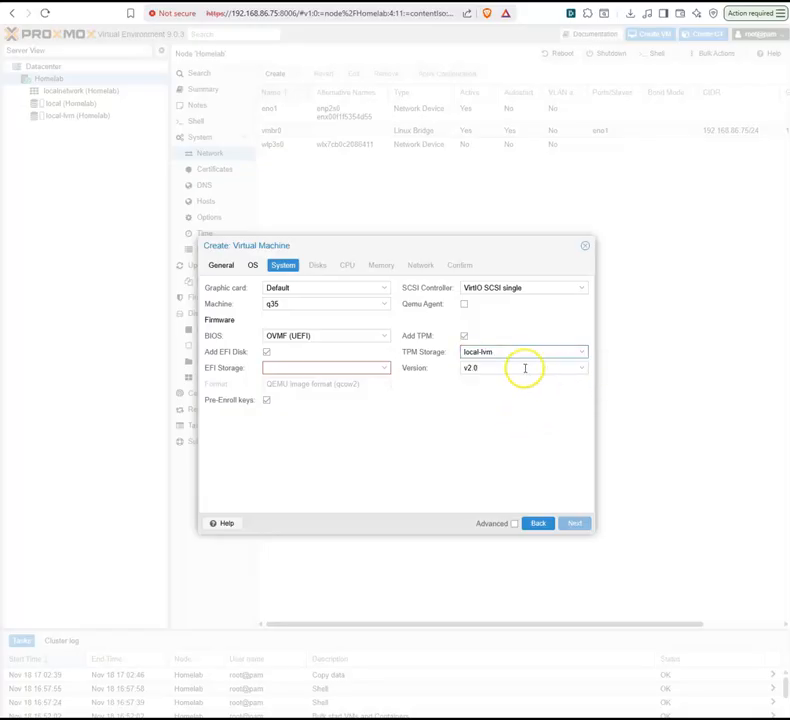
left_click(489, 355)
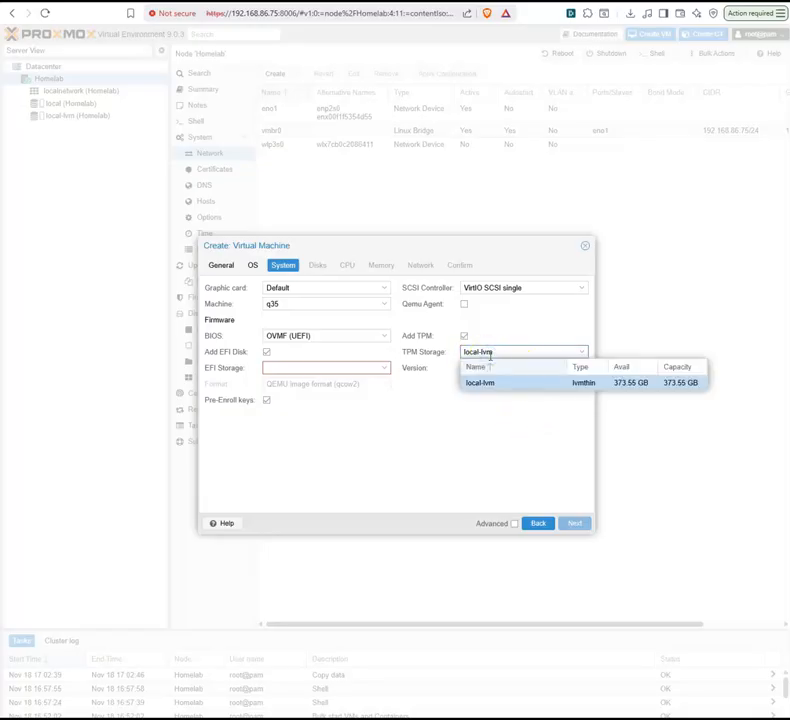
left_click(340, 368)
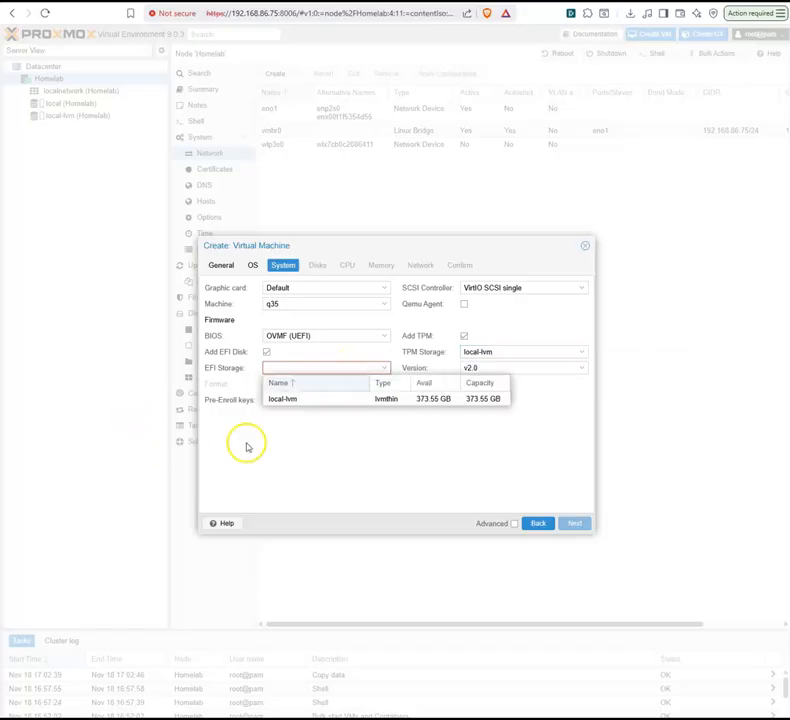
left_click(297, 398)
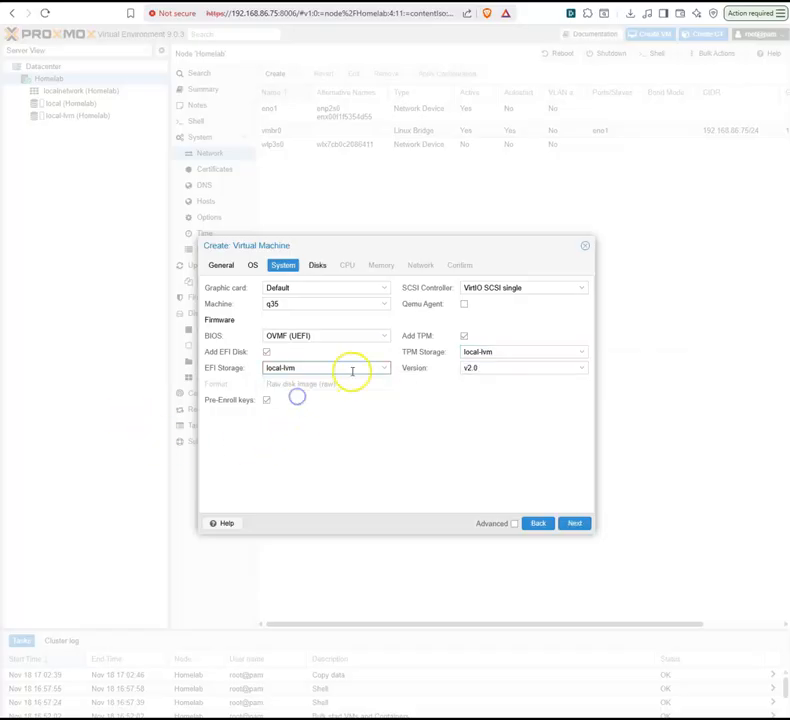
left_click(575, 523)
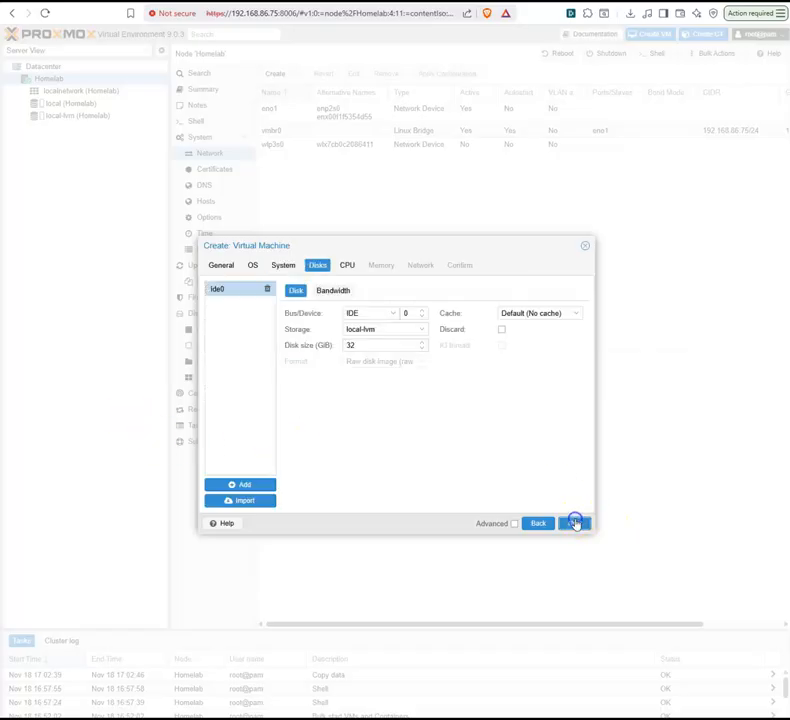
Step: Set the ide0 disk size to 50 GiB, keeping local-lvm as its storage
double_click(376, 344)
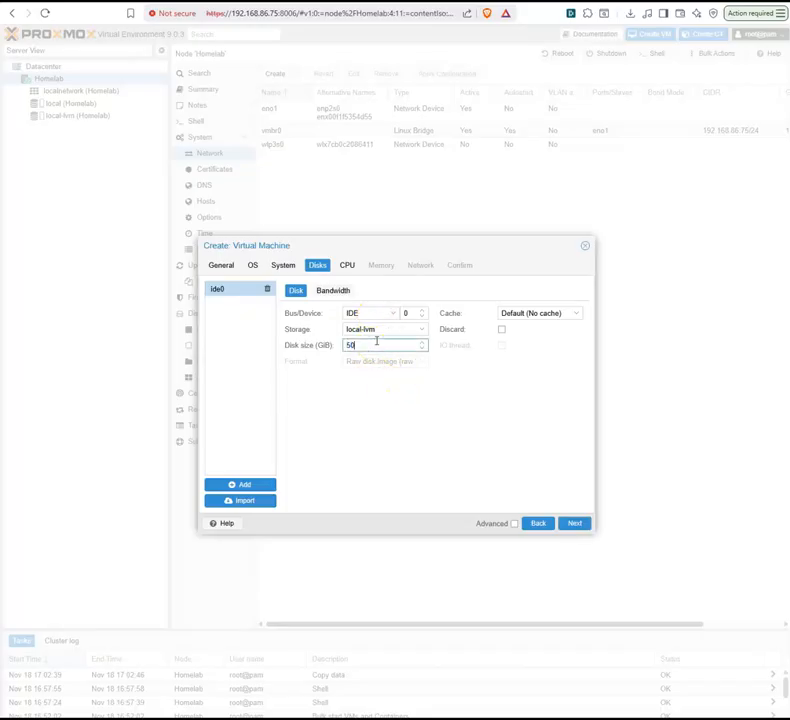
left_click(372, 329)
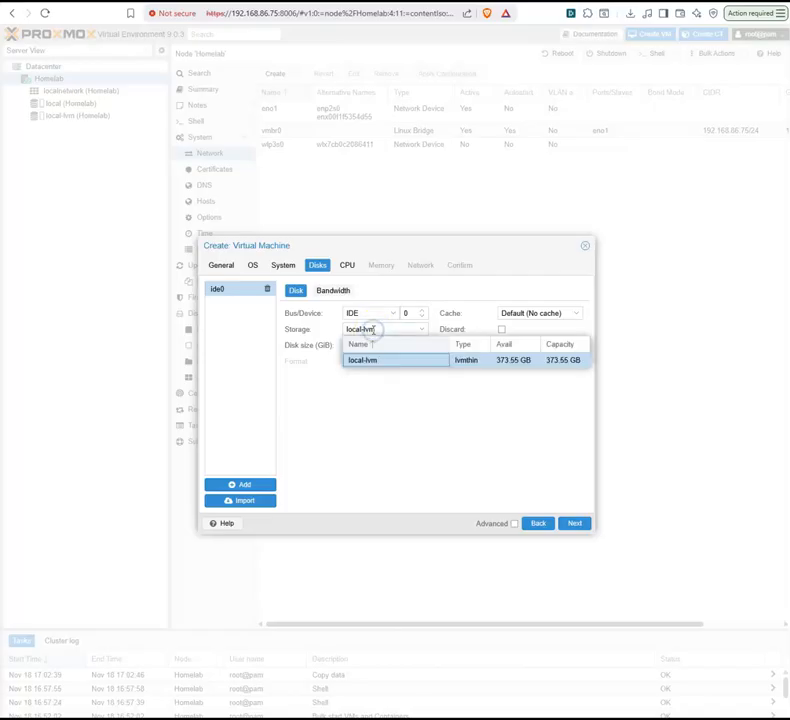
left_click(372, 329)
Step: Review the ide0 disk's cache options and bandwidth limits, and continue to the CPU settings
left_click(510, 313)
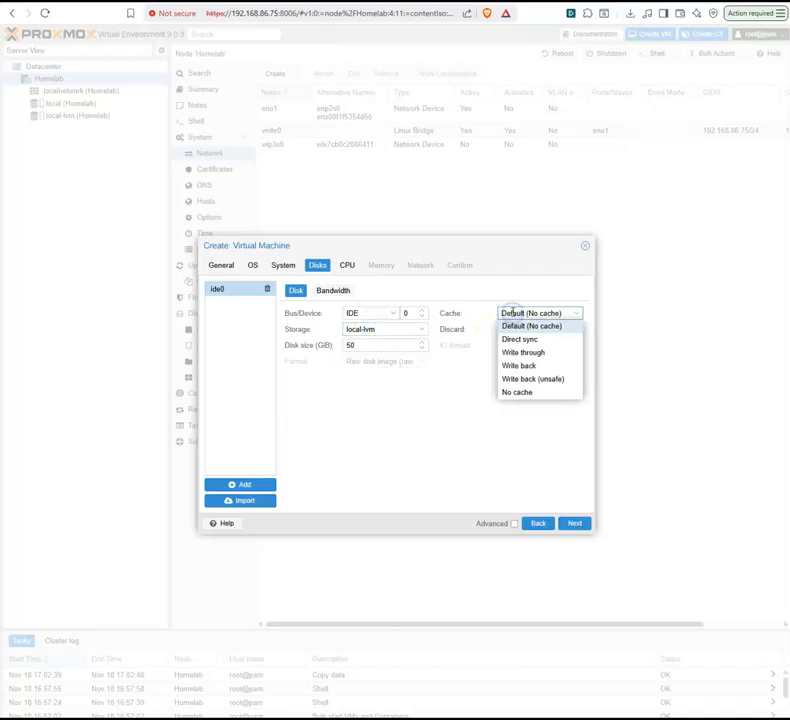
left_click(512, 313)
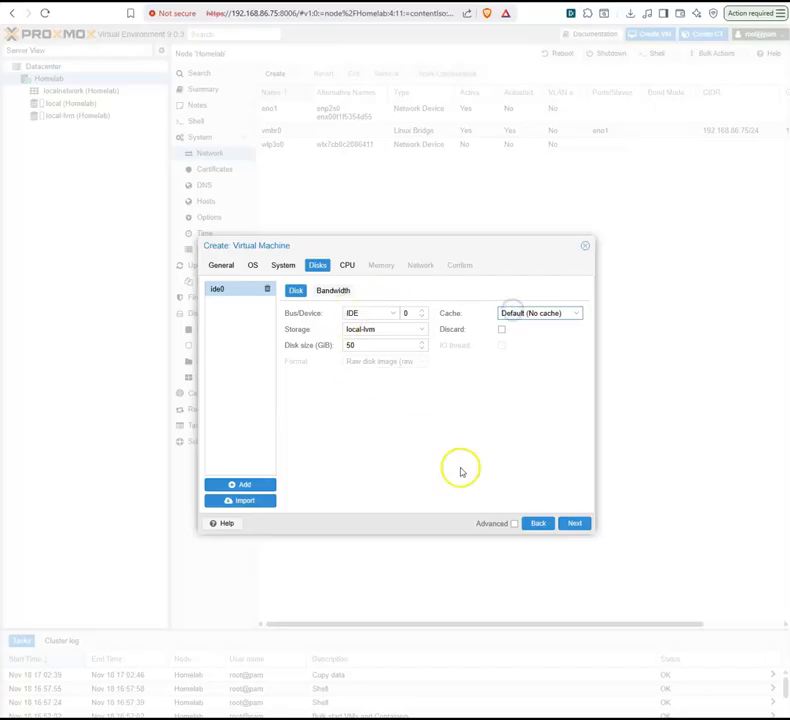
left_click(338, 290)
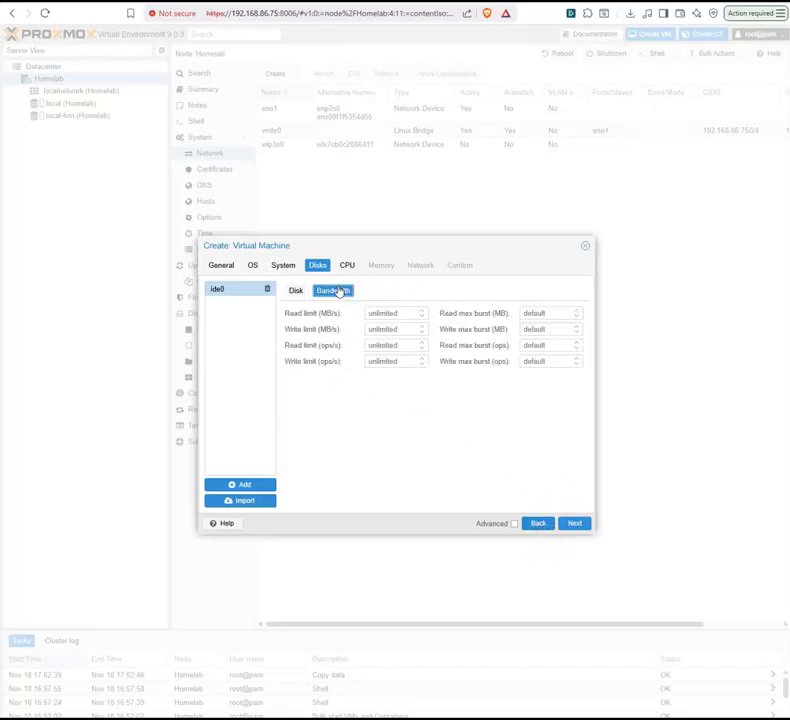
left_click(296, 290)
left_click(577, 523)
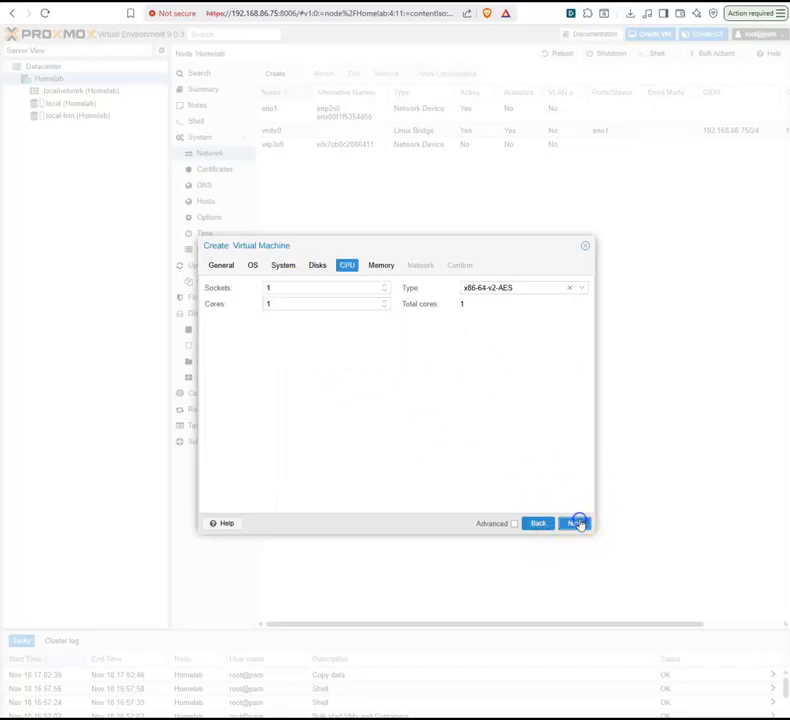
Step: Set the number of CPU cores to 2 and continue to the memory settings
left_click(330, 305)
left_click(385, 300)
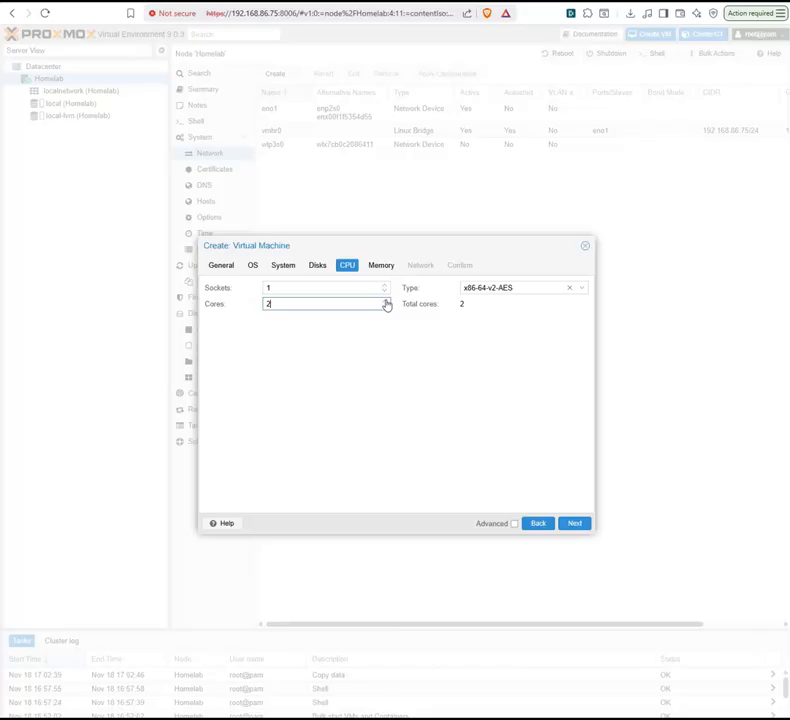
left_click(377, 269)
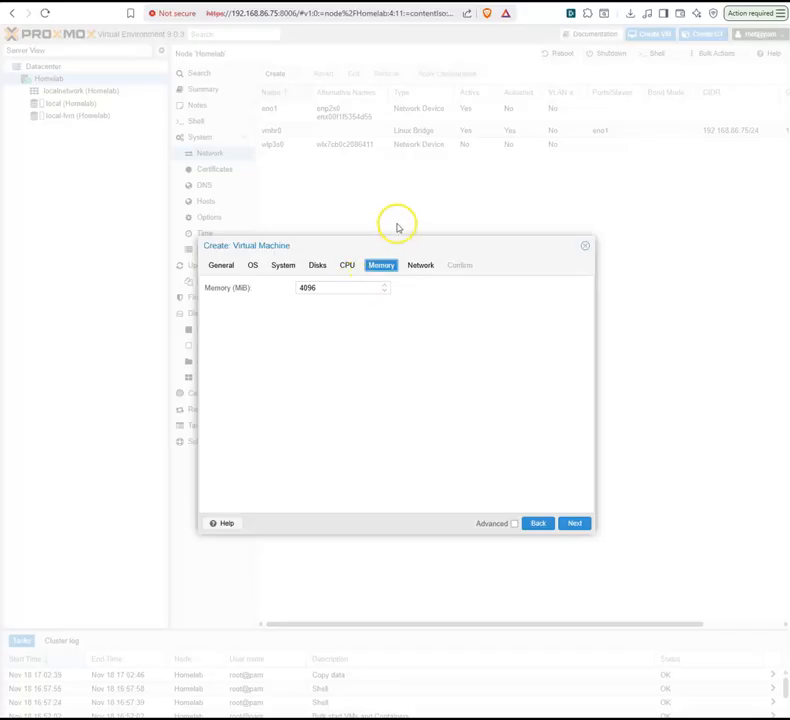
Step: Check the memory setting and review the available network bridges and network card models
left_click(365, 287)
double_click(366, 287)
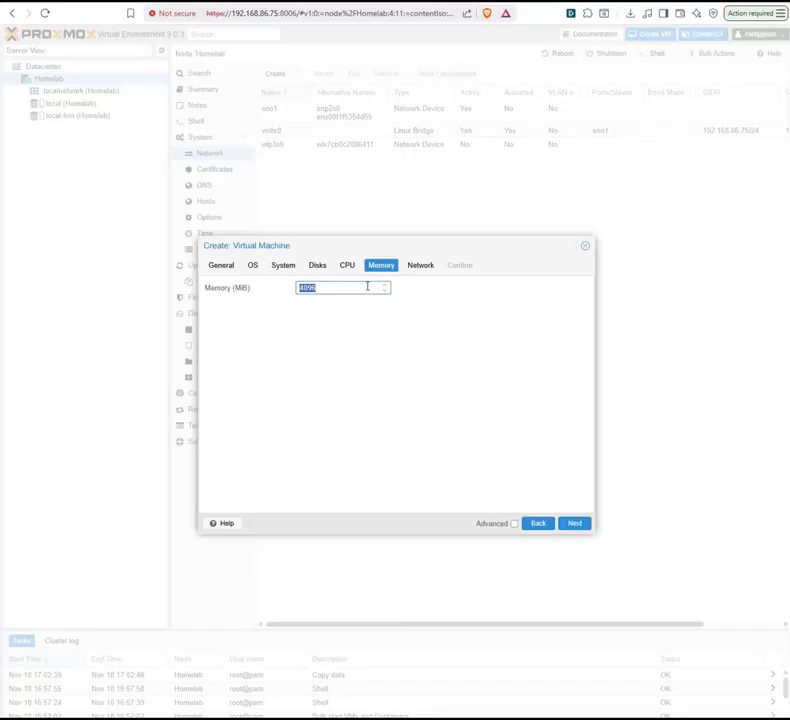
left_click(410, 266)
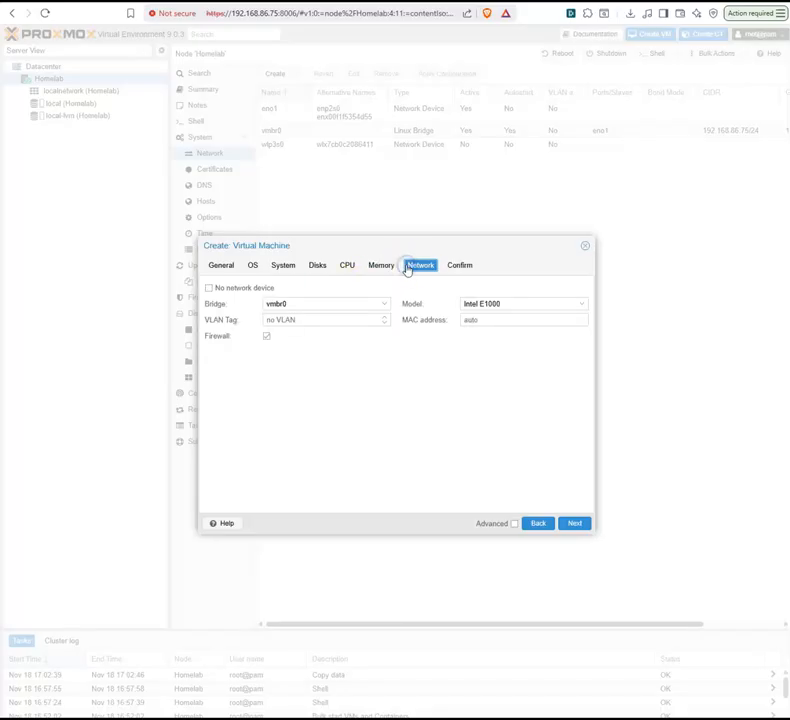
left_click(315, 322)
left_click(334, 304)
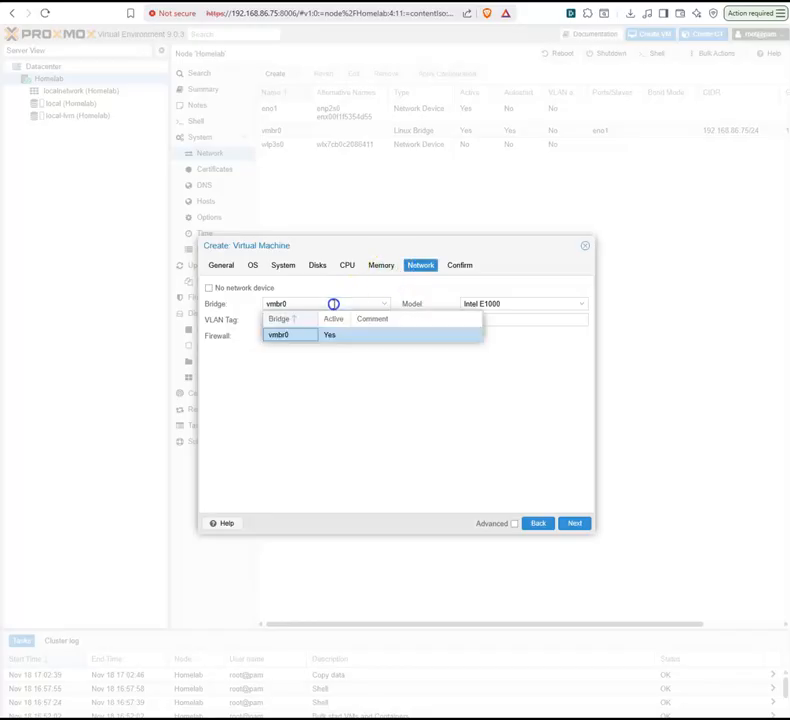
left_click(334, 304)
left_click(499, 303)
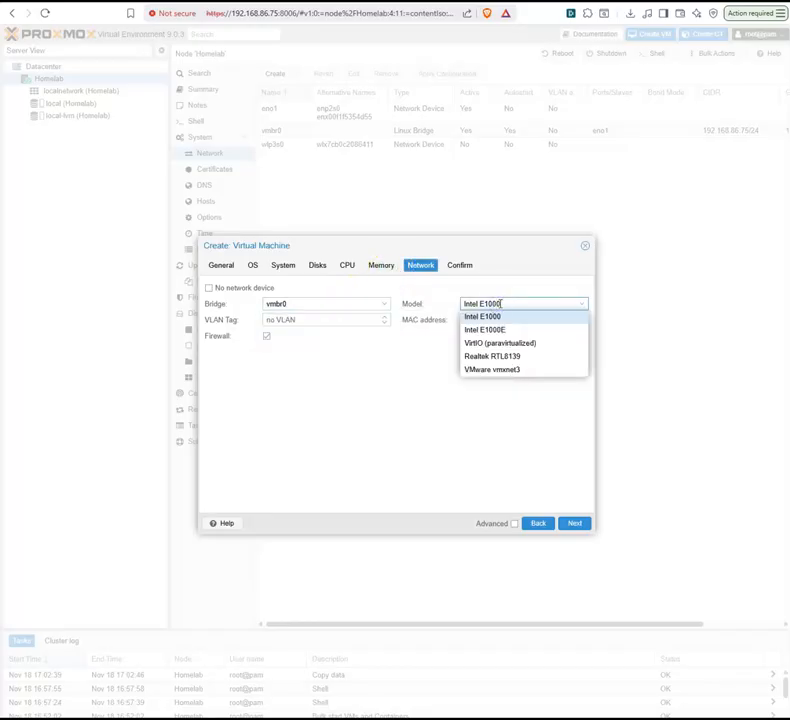
left_click(499, 303)
Step: Set the virtual machine's memory to 2000 MiB
left_click(382, 265)
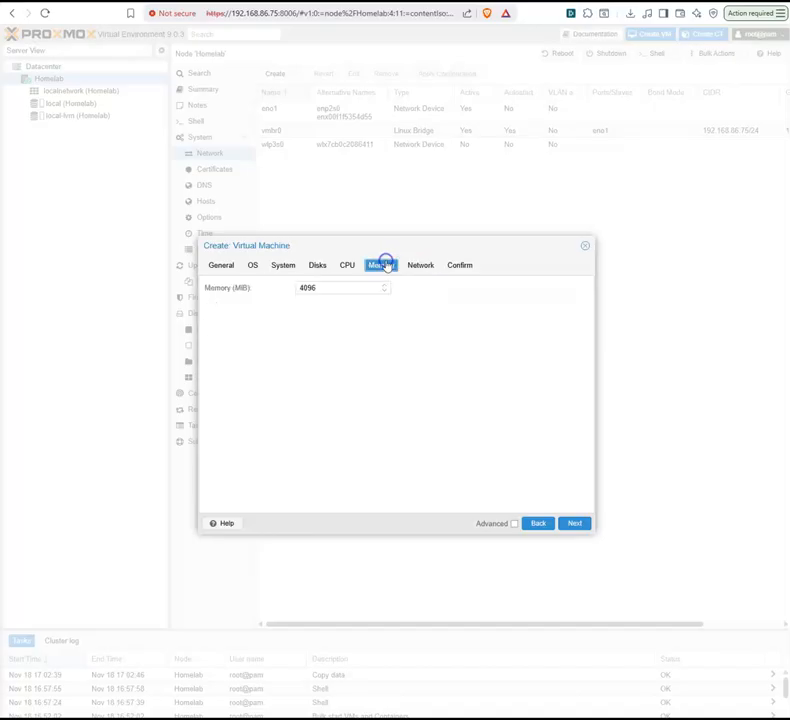
double_click(321, 288)
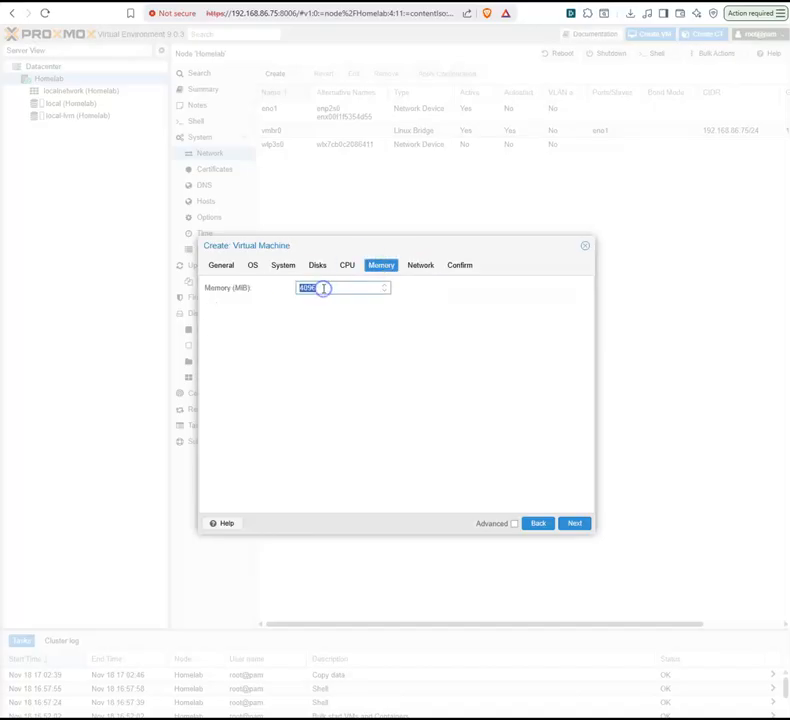
type("2000")
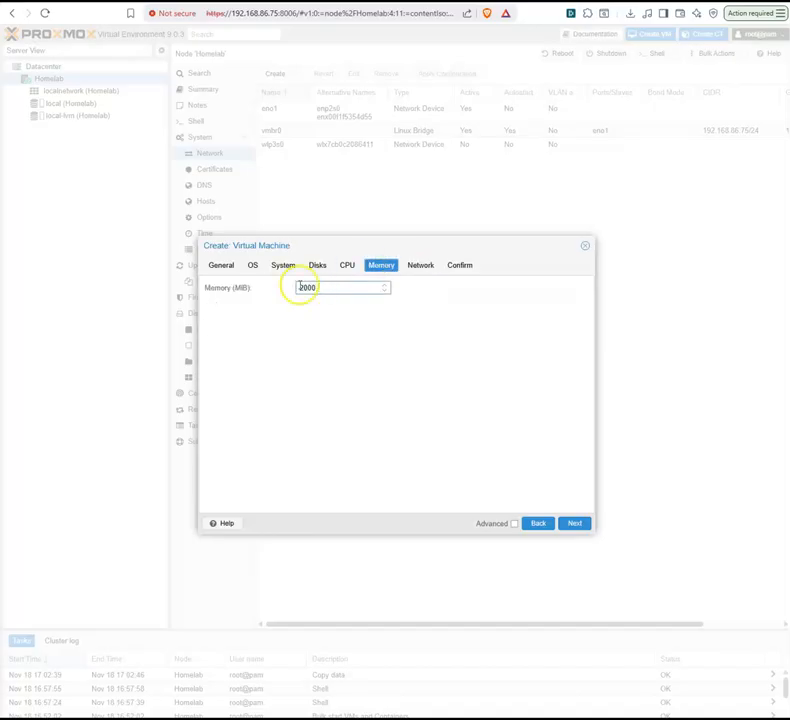
Step: Review the virtual machine's configuration summary and finish creating it
left_click(464, 267)
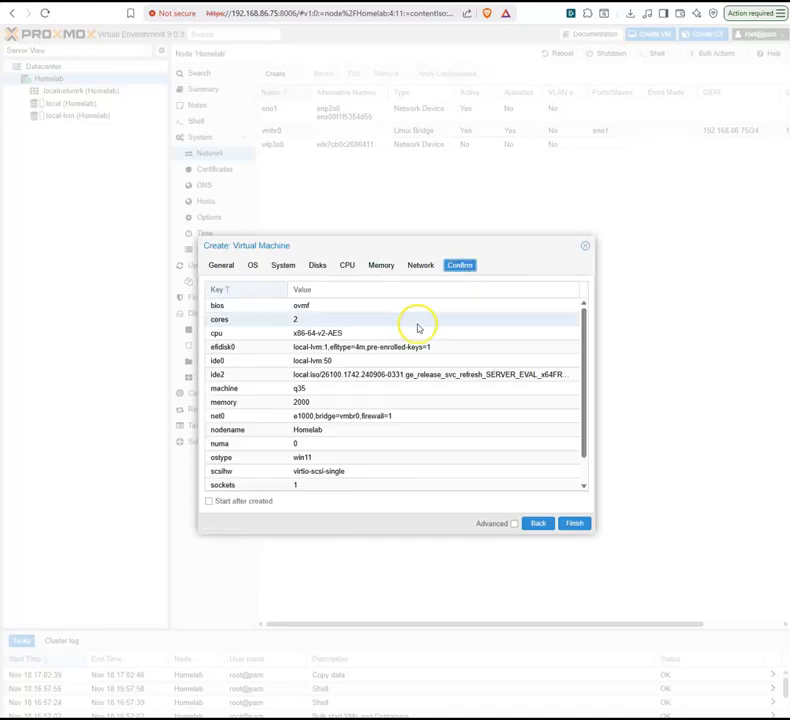
scroll(418, 330, "down", 1)
scroll(418, 335, "up", 1)
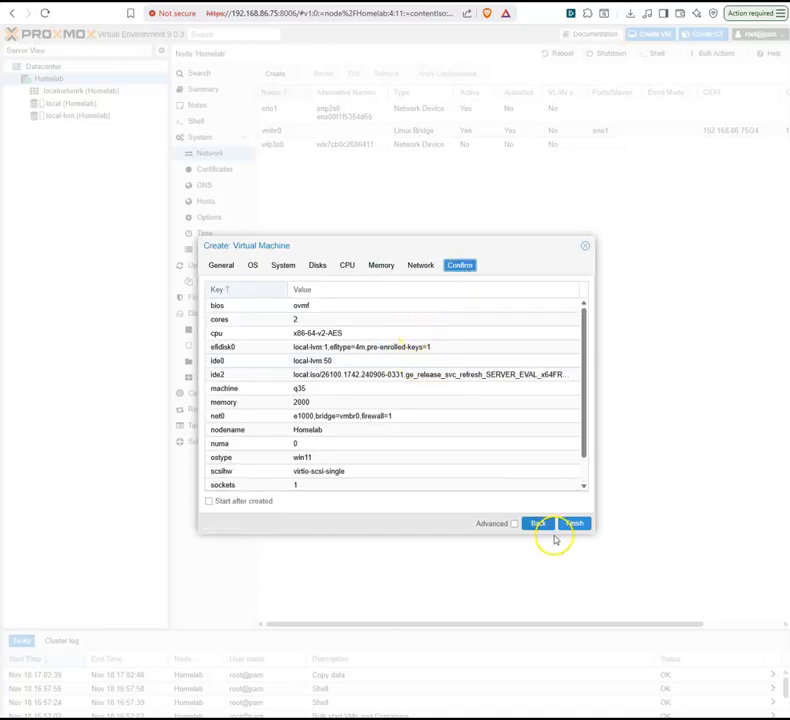
left_click(567, 527)
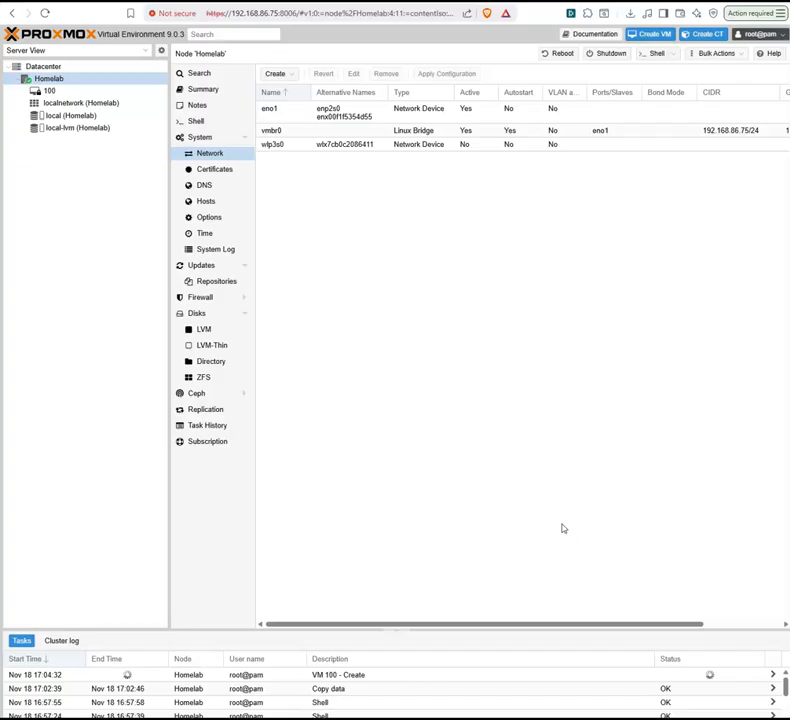
Step: Start virtual machine 100 and open its console for input
left_click(58, 91)
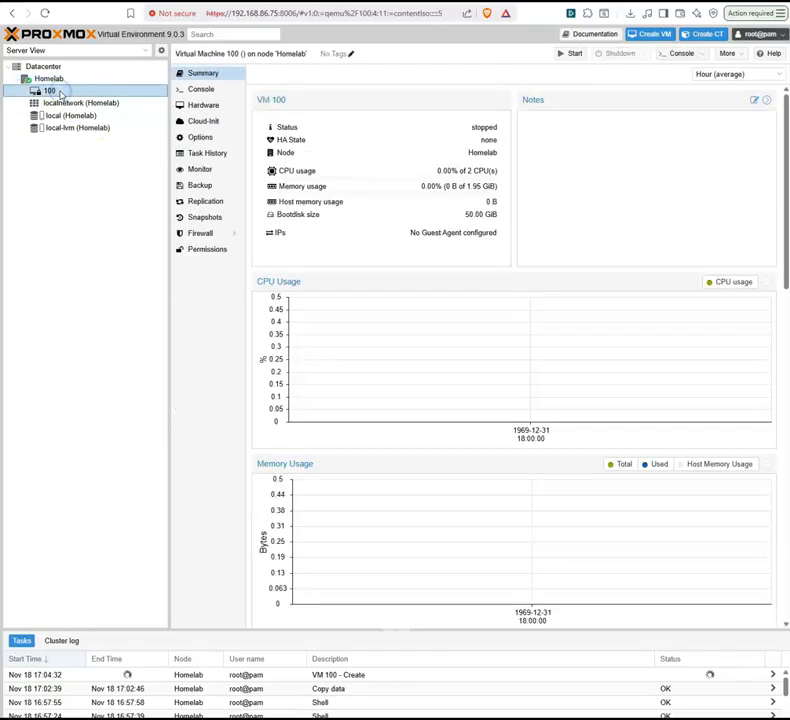
left_click(567, 55)
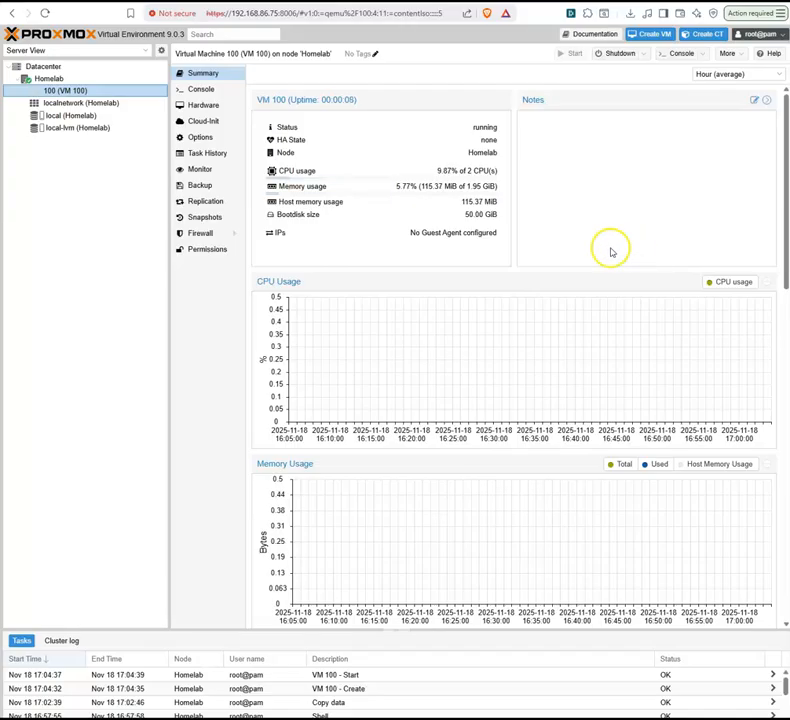
left_click(207, 90)
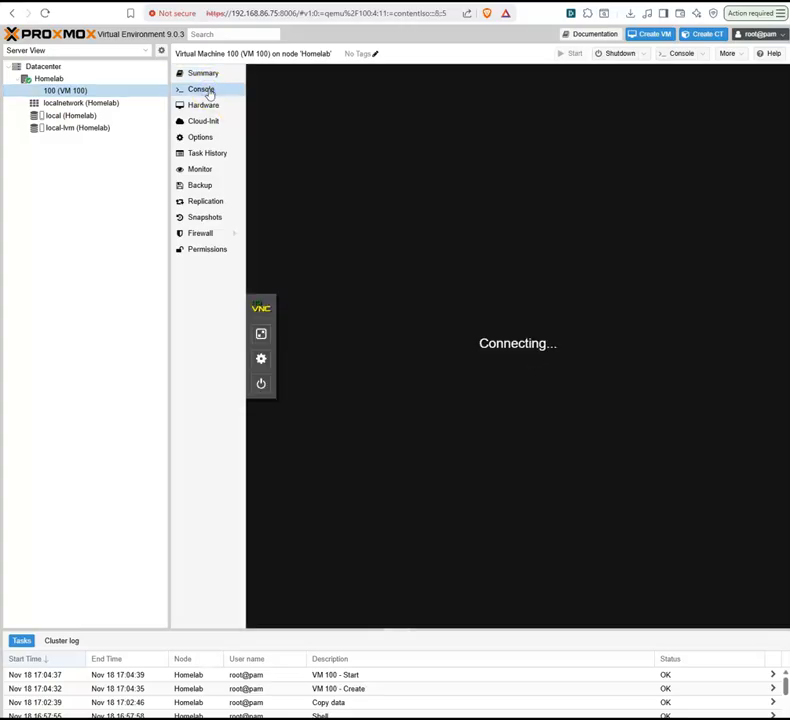
left_click(644, 224)
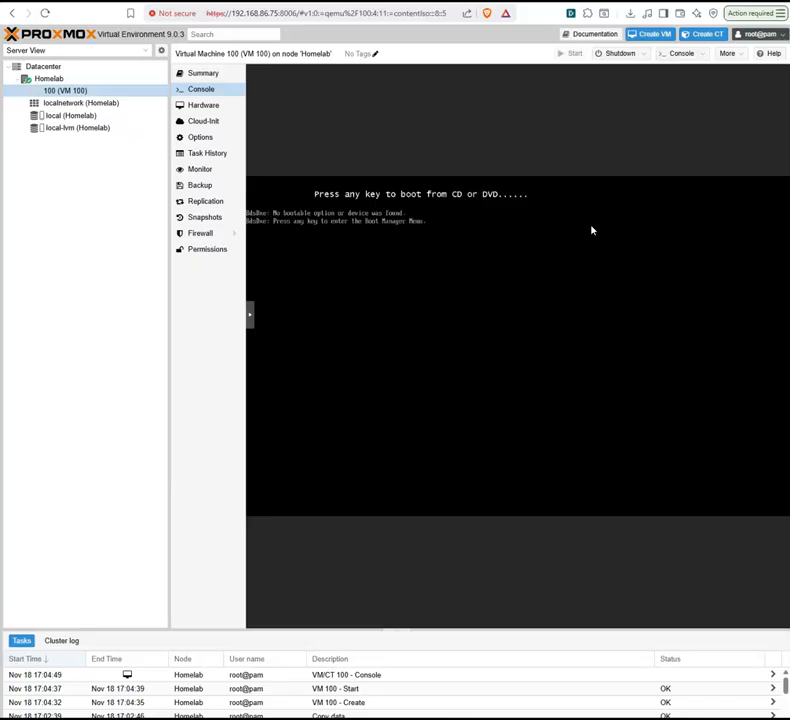
Step: Boot the virtual machine from the UEFI QEMU DVD-ROM through the firmware's Boot Manager
key("Return")
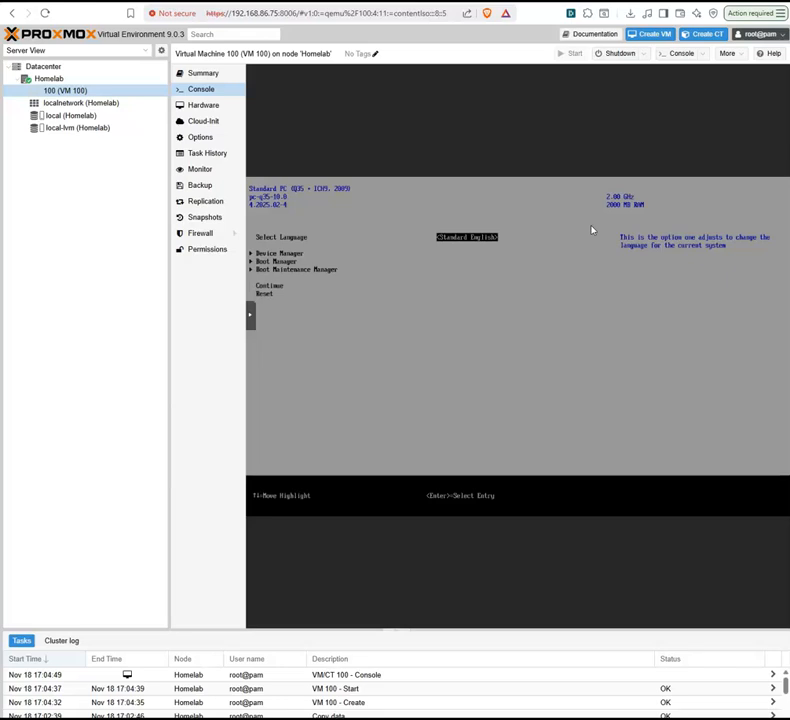
key("Down")
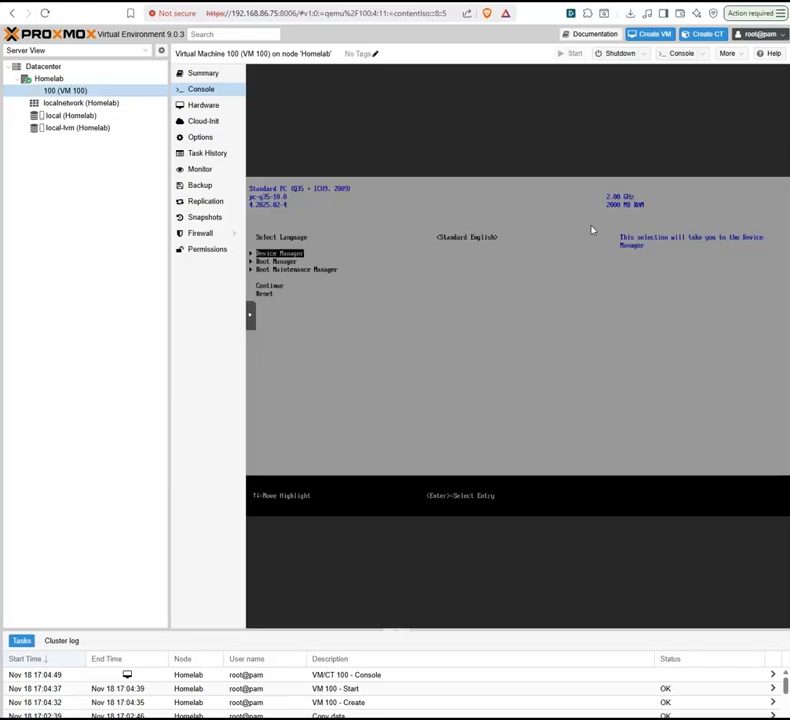
key("Down")
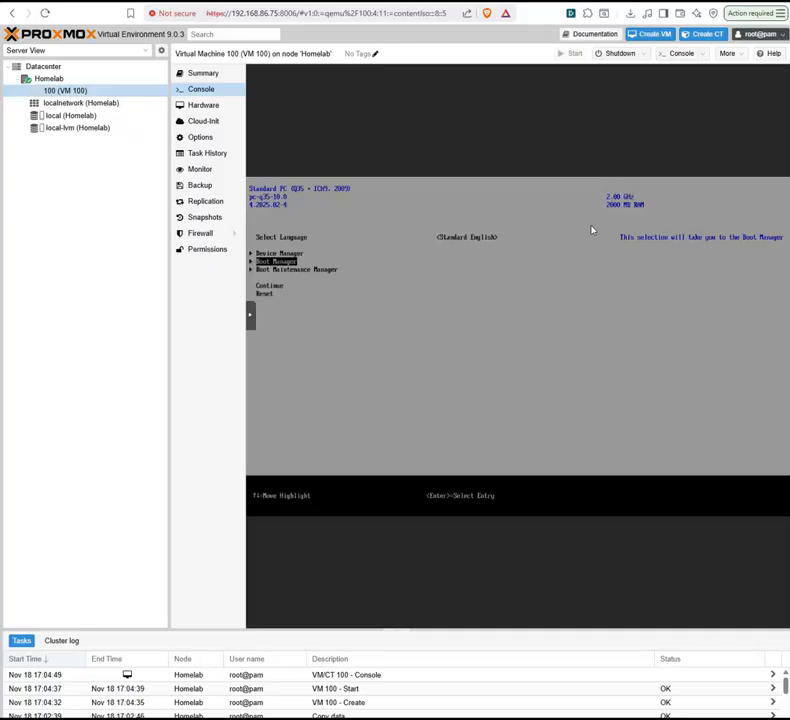
key("Return")
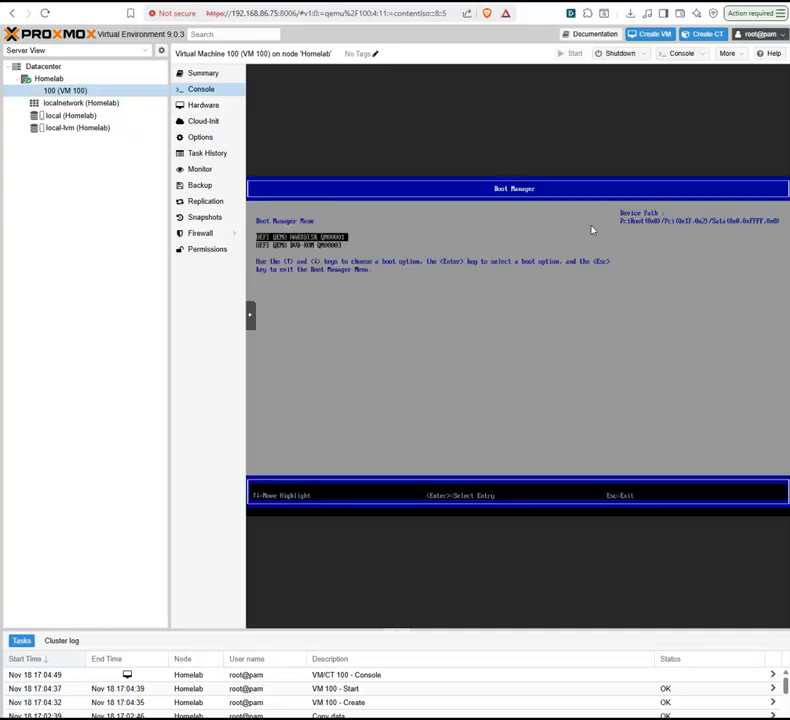
key("Down")
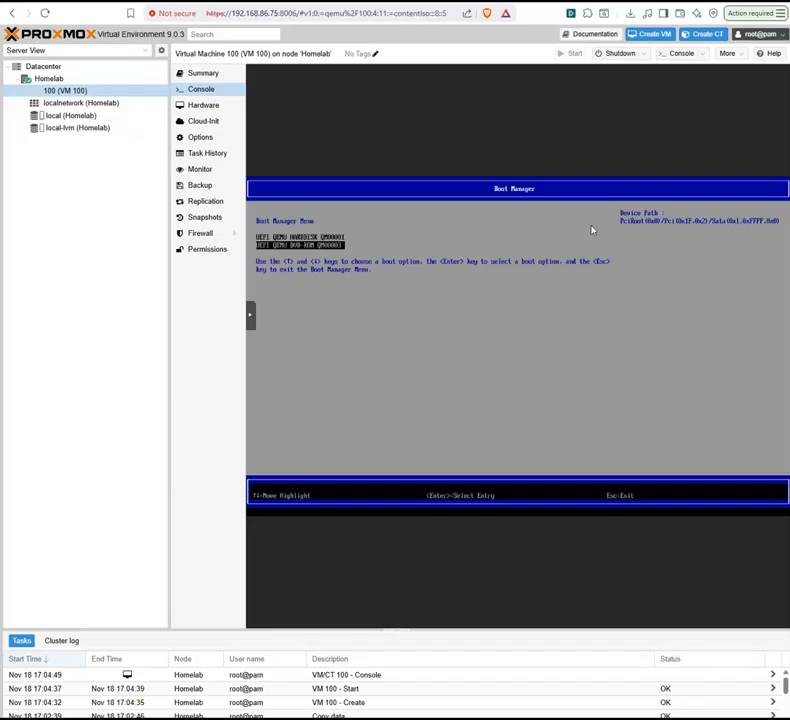
key("Return")
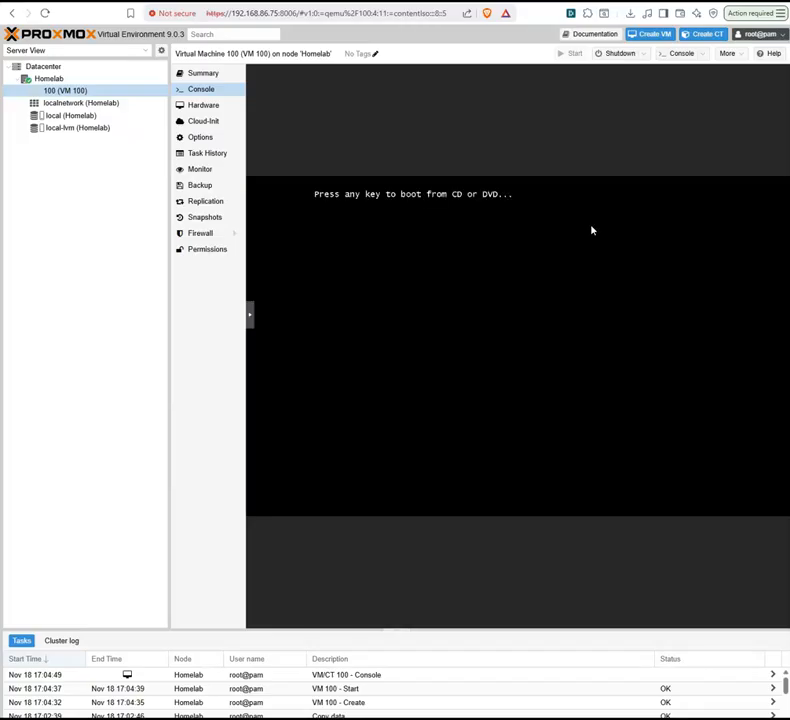
key("Return")
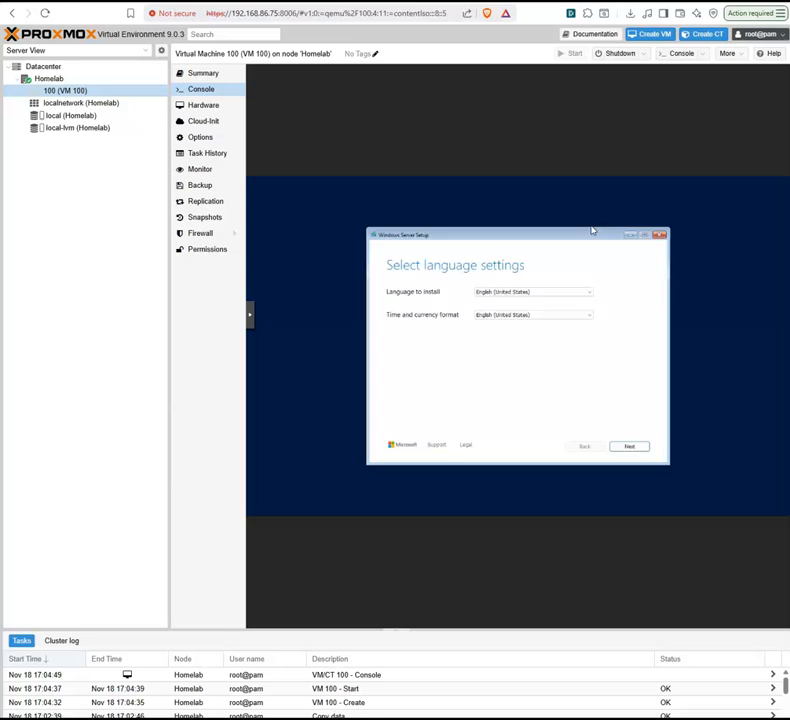
Step: Accept the default language and keyboard settings, and choose Install Windows Server with agreement that everything will be deleted
left_click(636, 447)
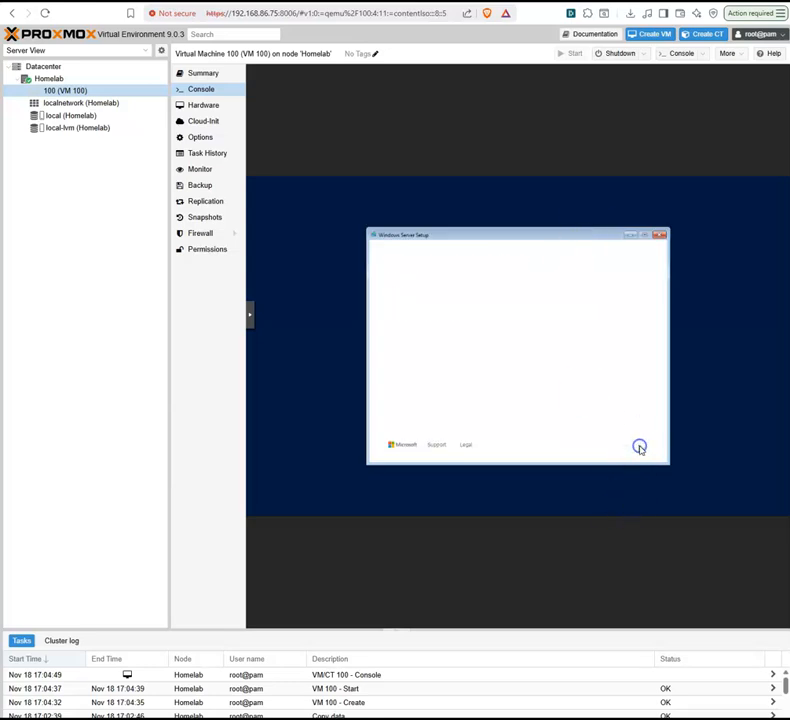
left_click(645, 453)
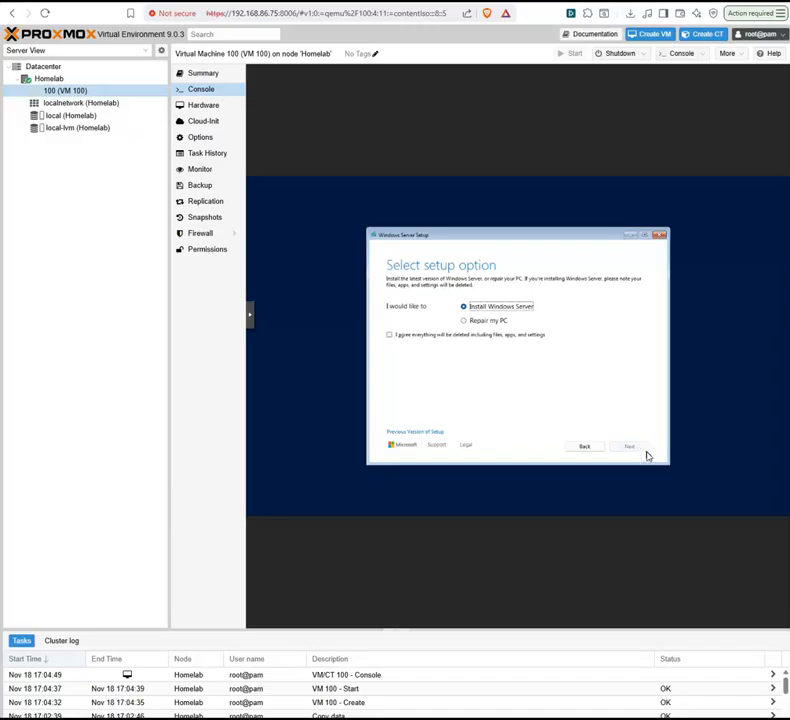
left_click(435, 336)
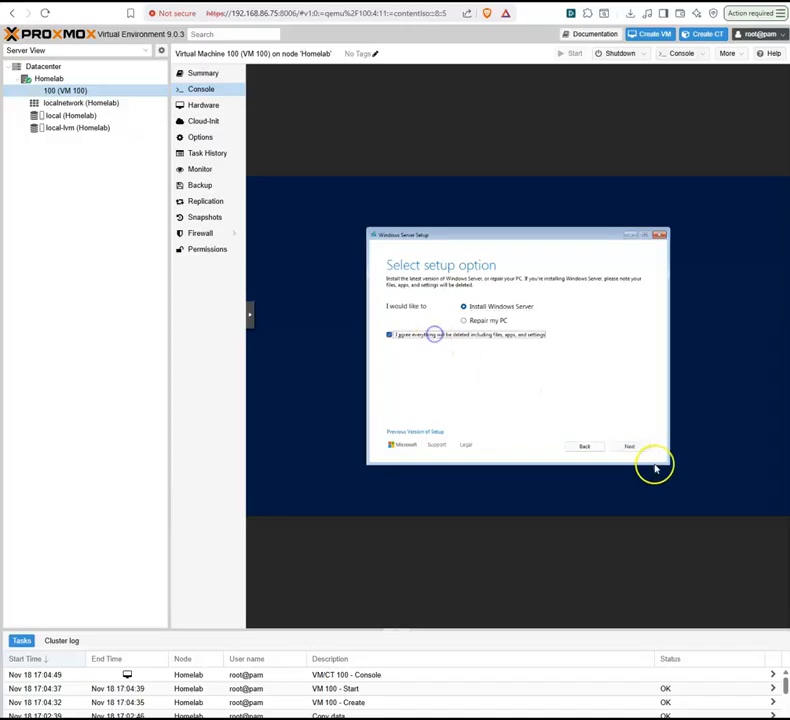
left_click(638, 446)
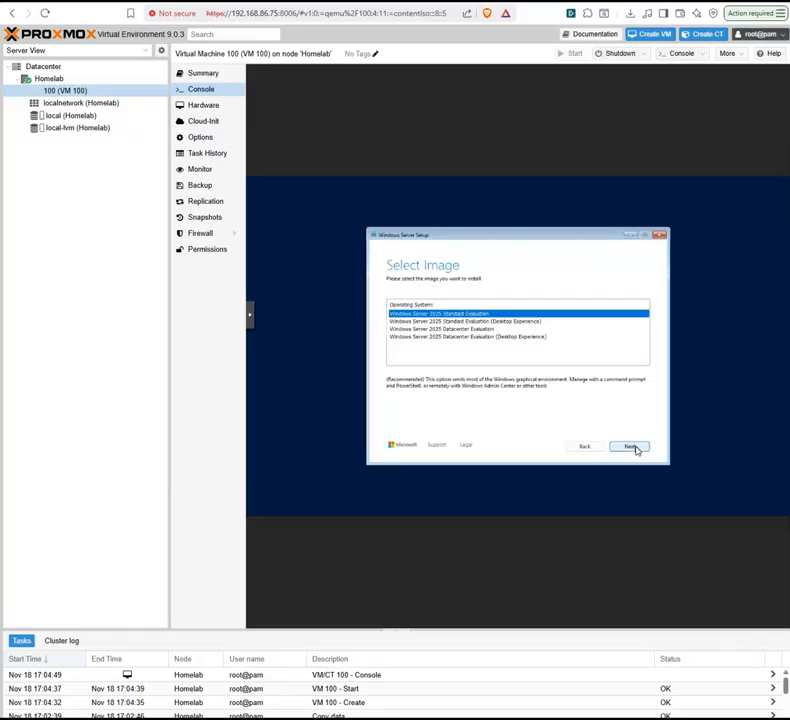
left_click(490, 328)
left_click(629, 446)
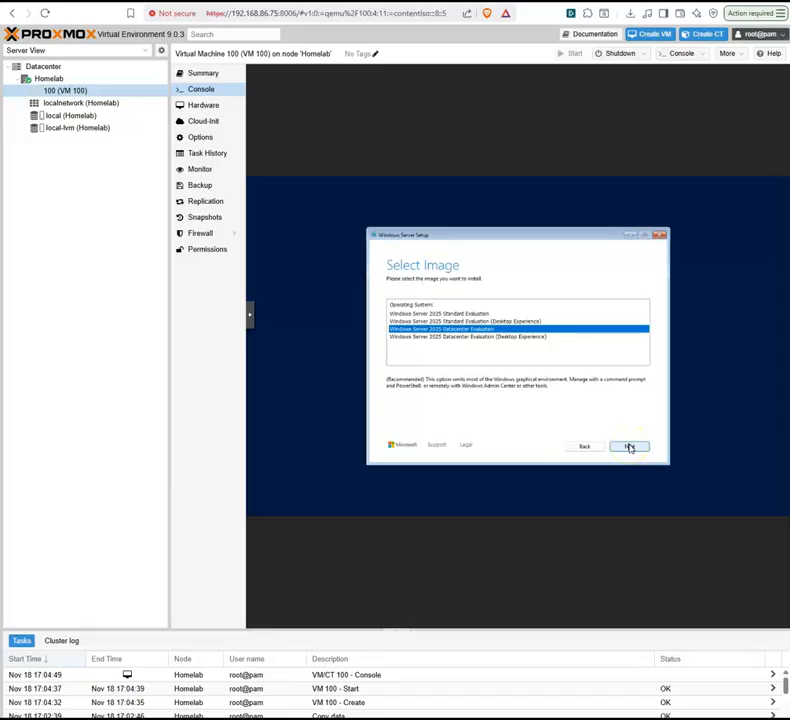
left_click(629, 446)
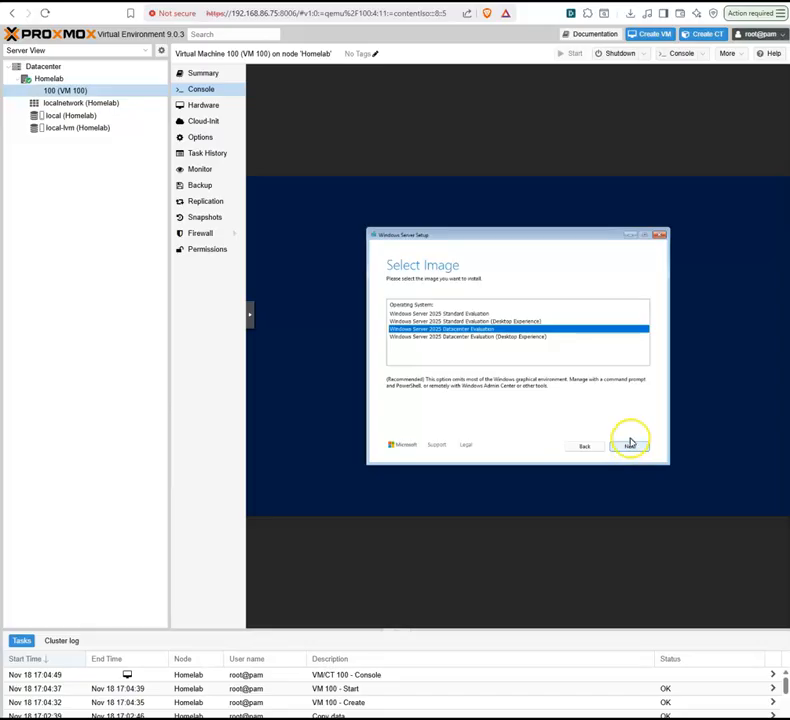
Step: Choose the Windows Server 2025 Standard Evaluation image, continue through the remaining setup pages and start the installation
left_click(440, 313)
left_click(629, 447)
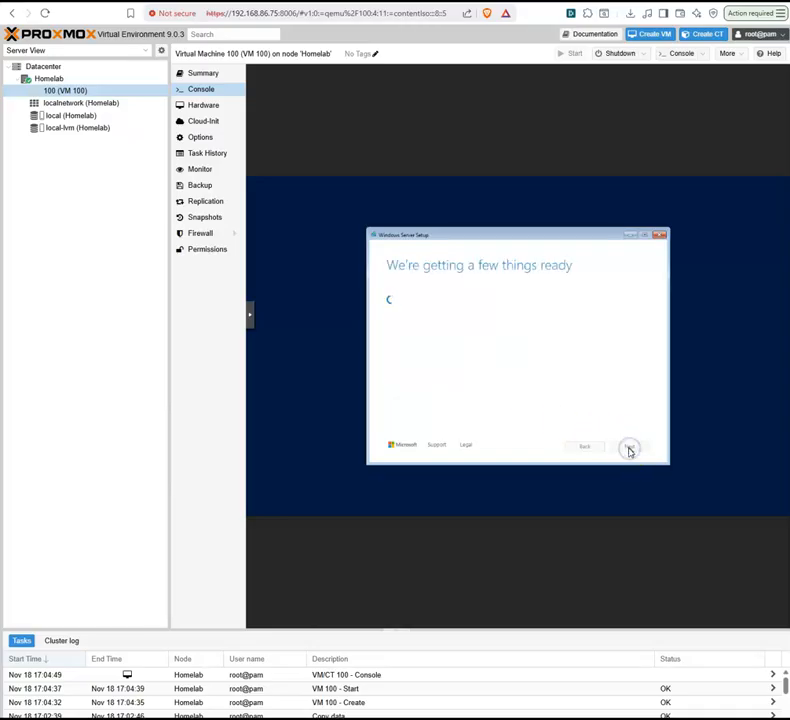
left_click(628, 450)
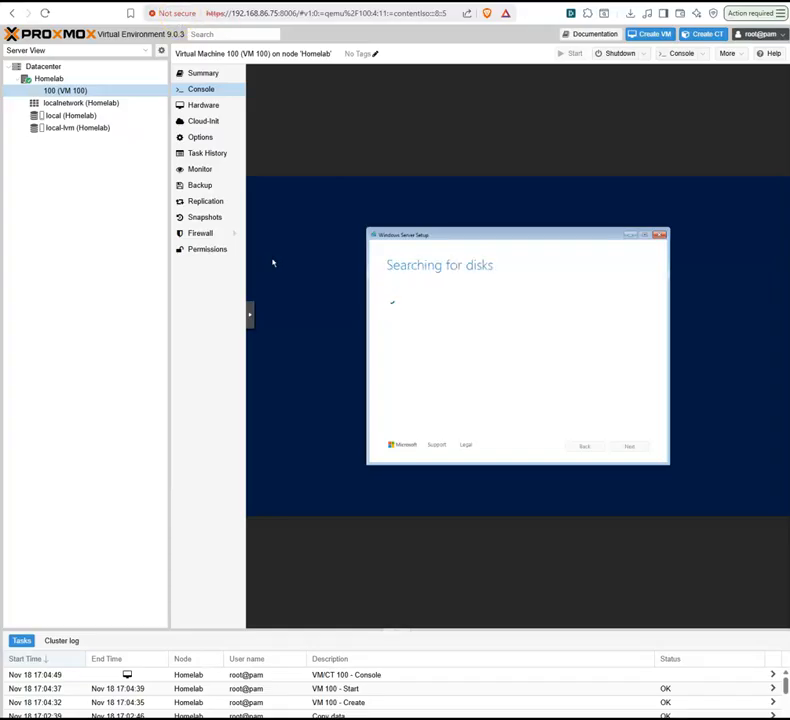
left_click(630, 448)
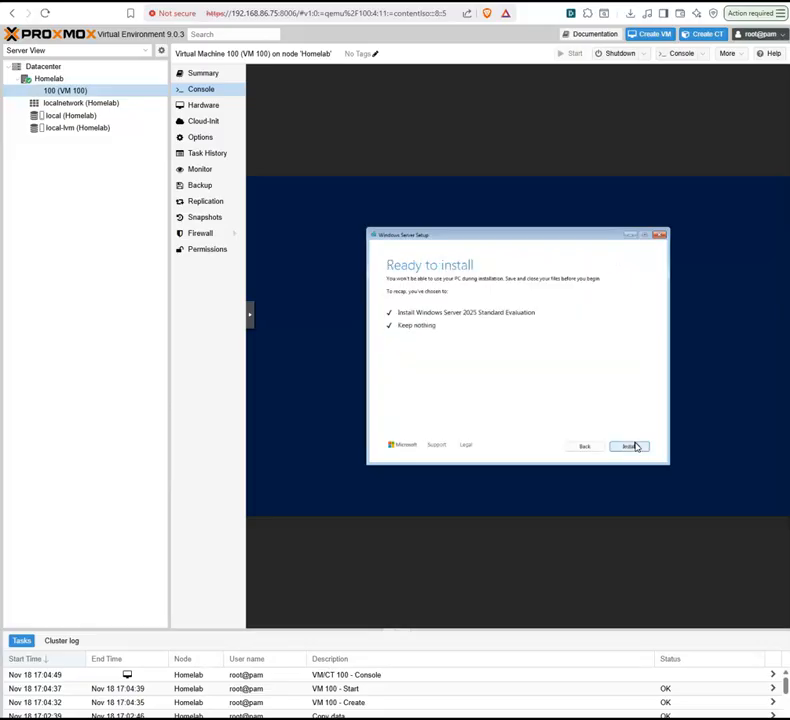
left_click(632, 445)
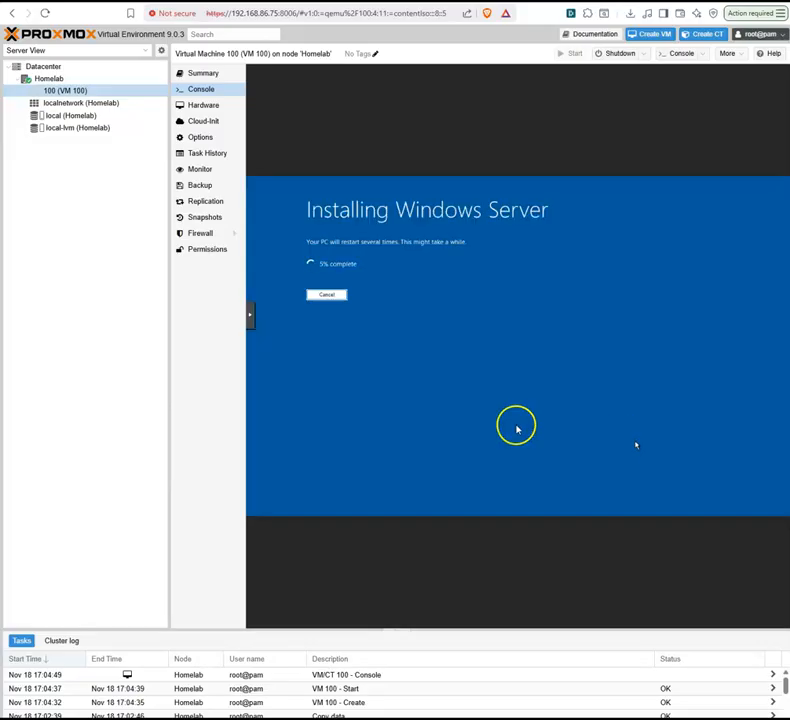